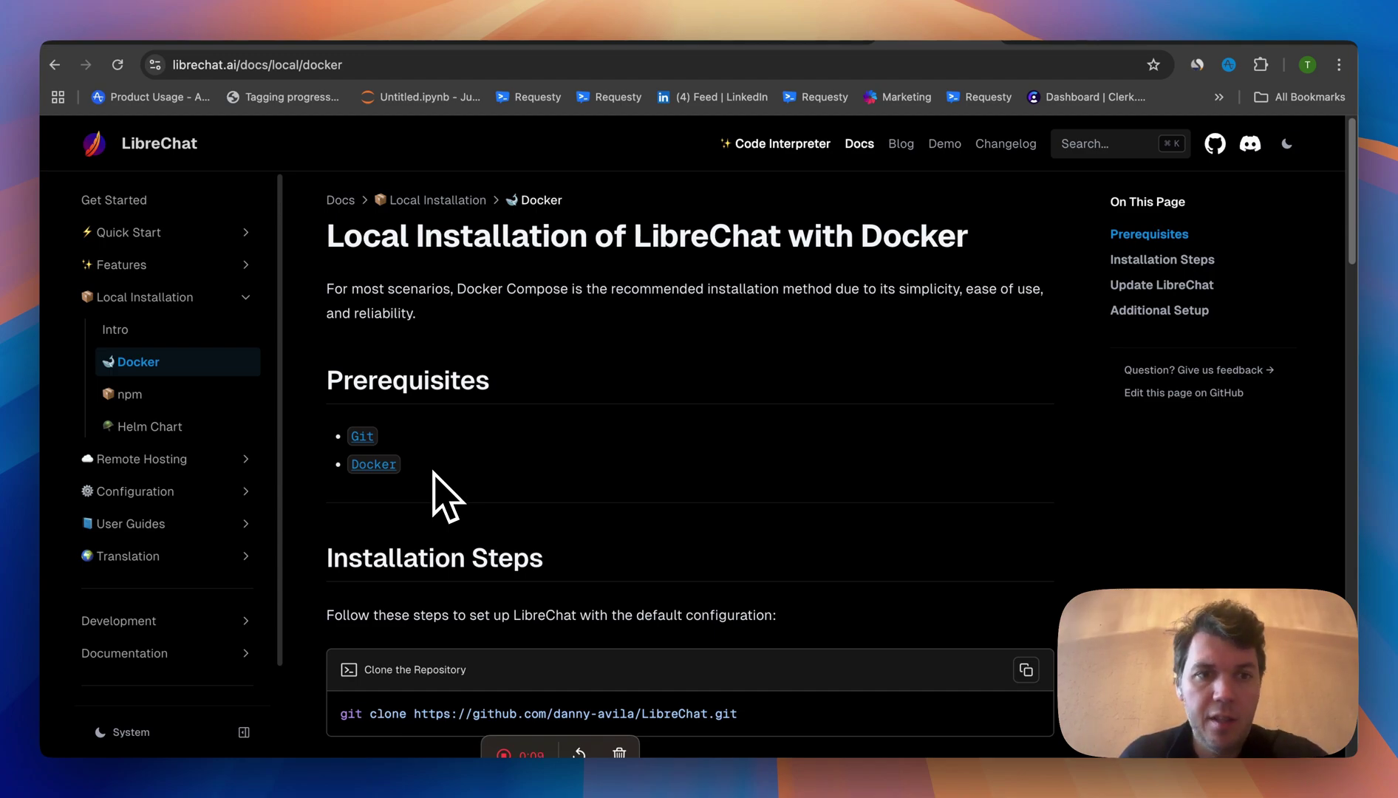
scroll(442, 494, down, 1)
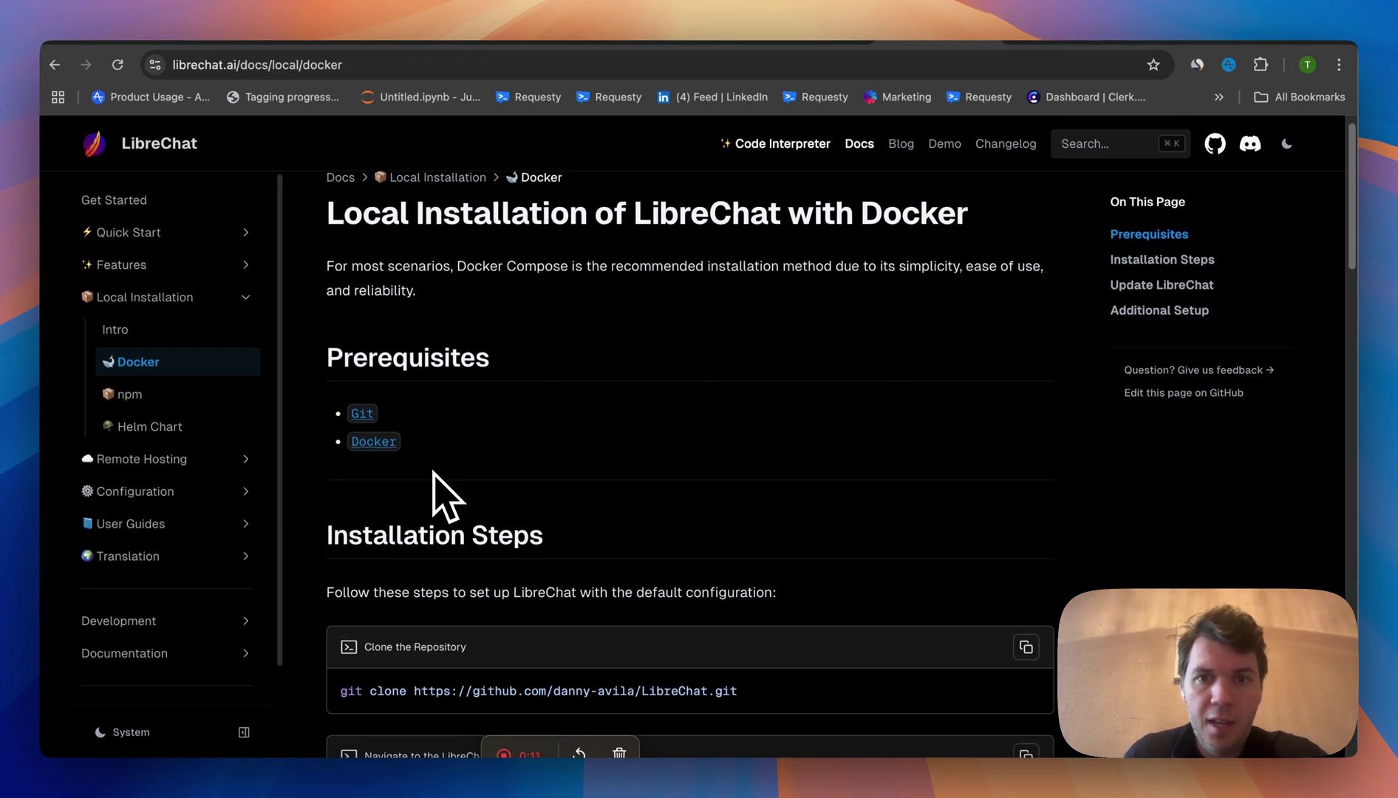
scroll(434, 472, down, 1)
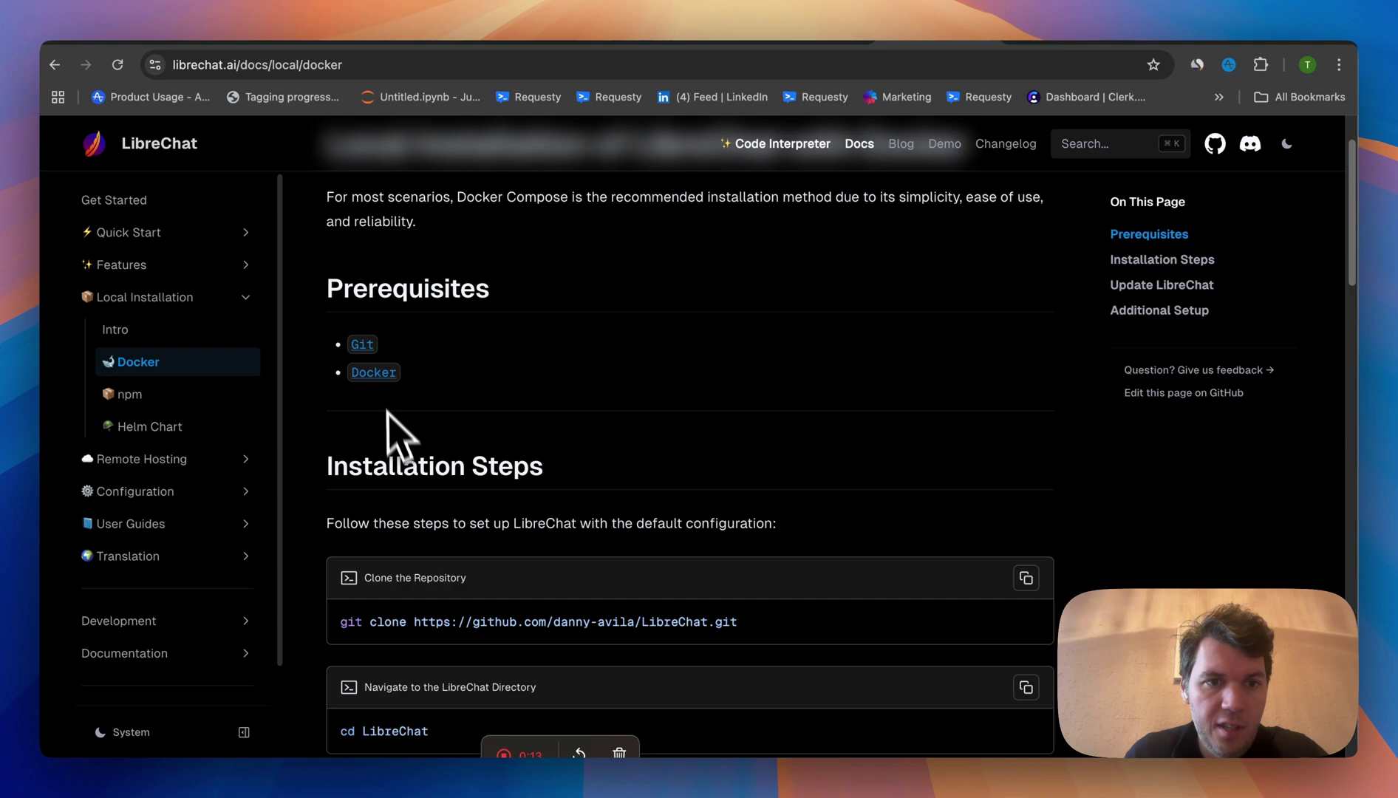
scroll(404, 470, down, 3)
scroll(437, 545, down, 2)
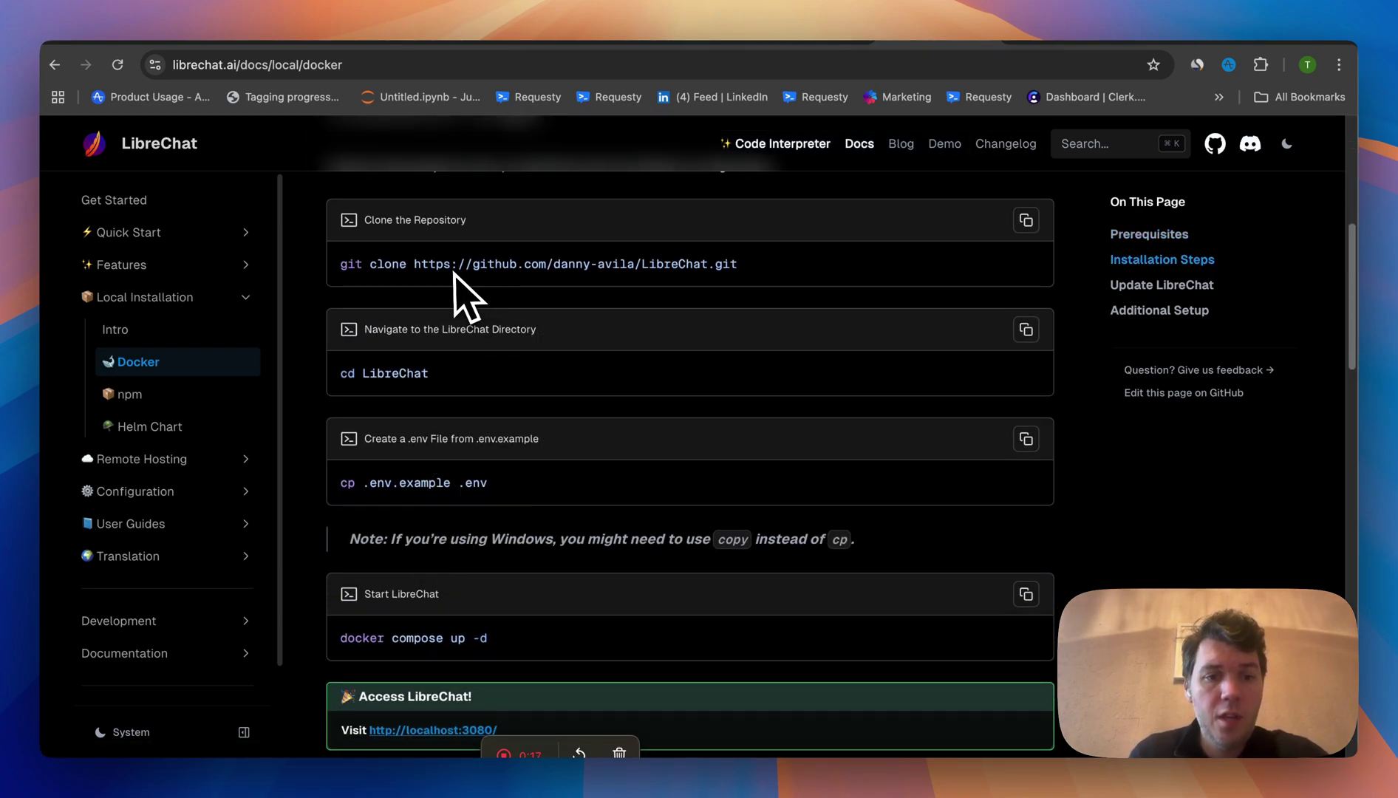
scroll(505, 450, down, 1)
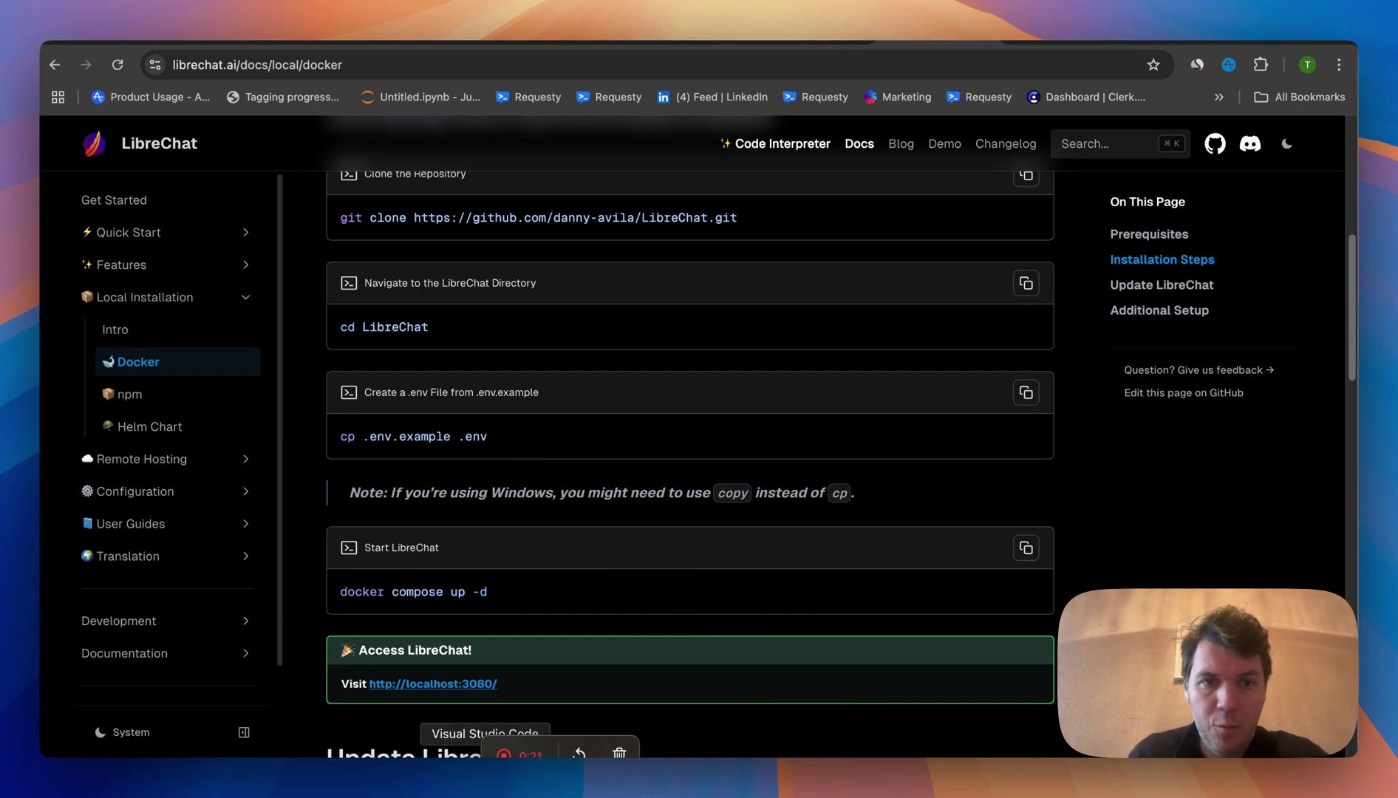
Glance at the LibreChat project's .env in VS Code, then return to the browser
click(482, 778)
mouse_move(185, 437)
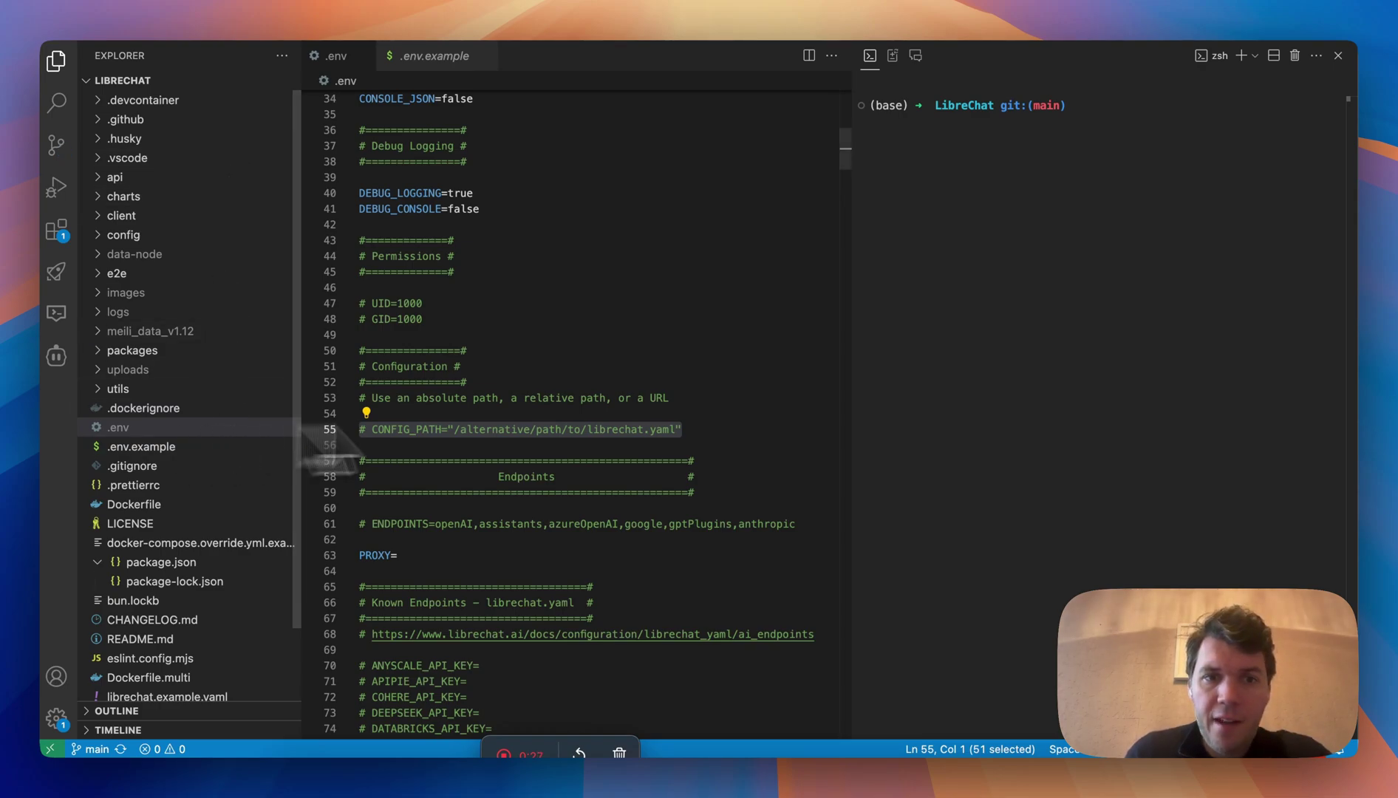
key(super+Tab)
Copy the CONFIG_PATH and REQUESTY_KEY lines from the Requesty integration README
click(1048, 32)
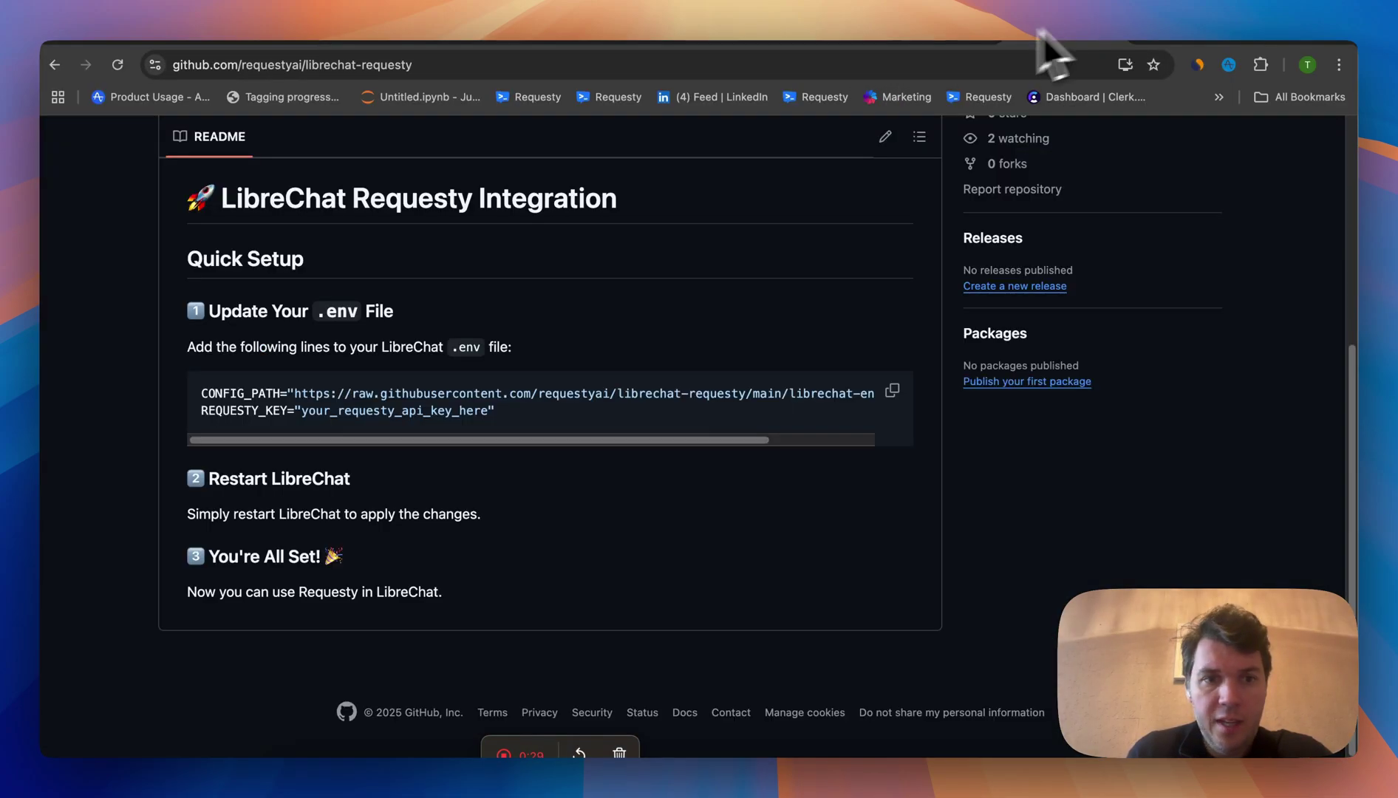
scroll(505, 297, up, 1)
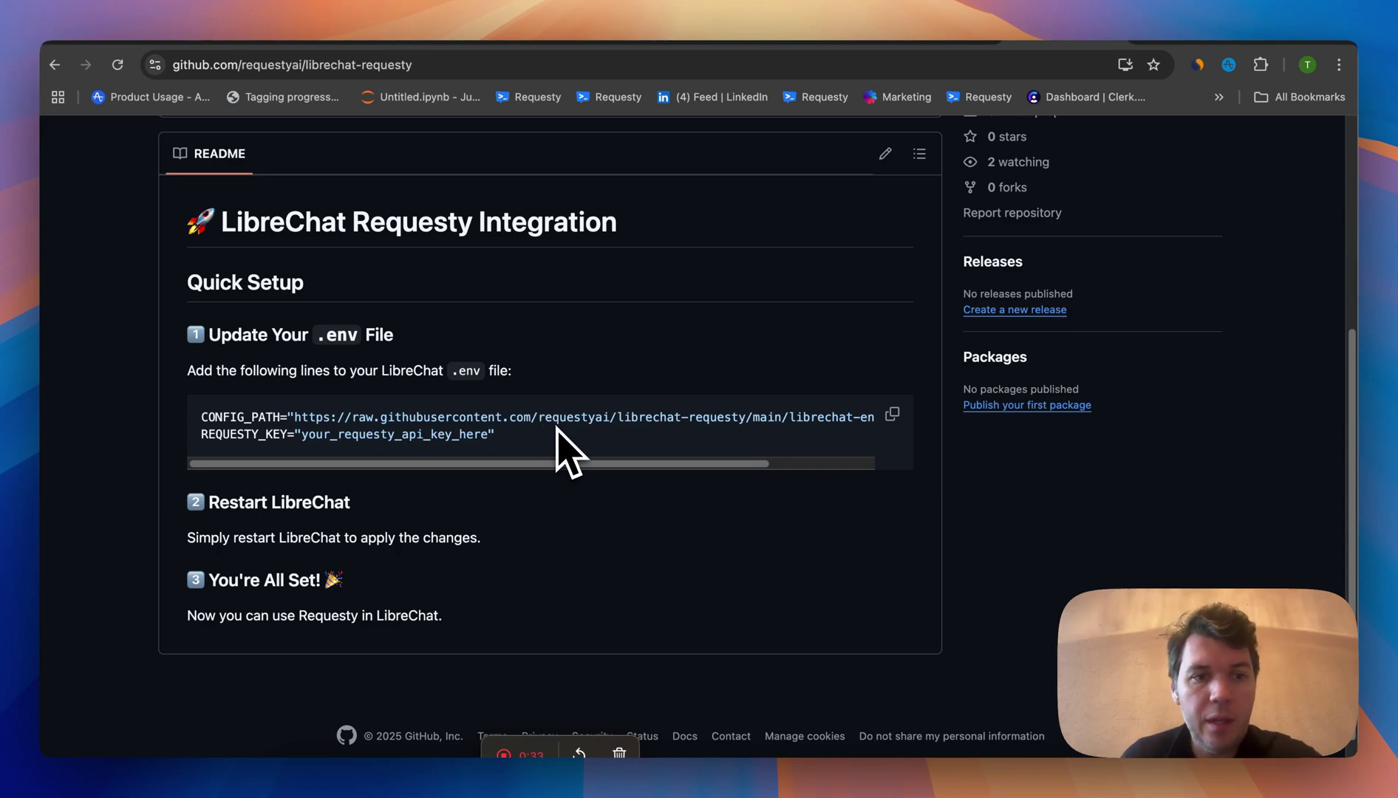
scroll(557, 438, right, 2)
scroll(557, 437, left, 2)
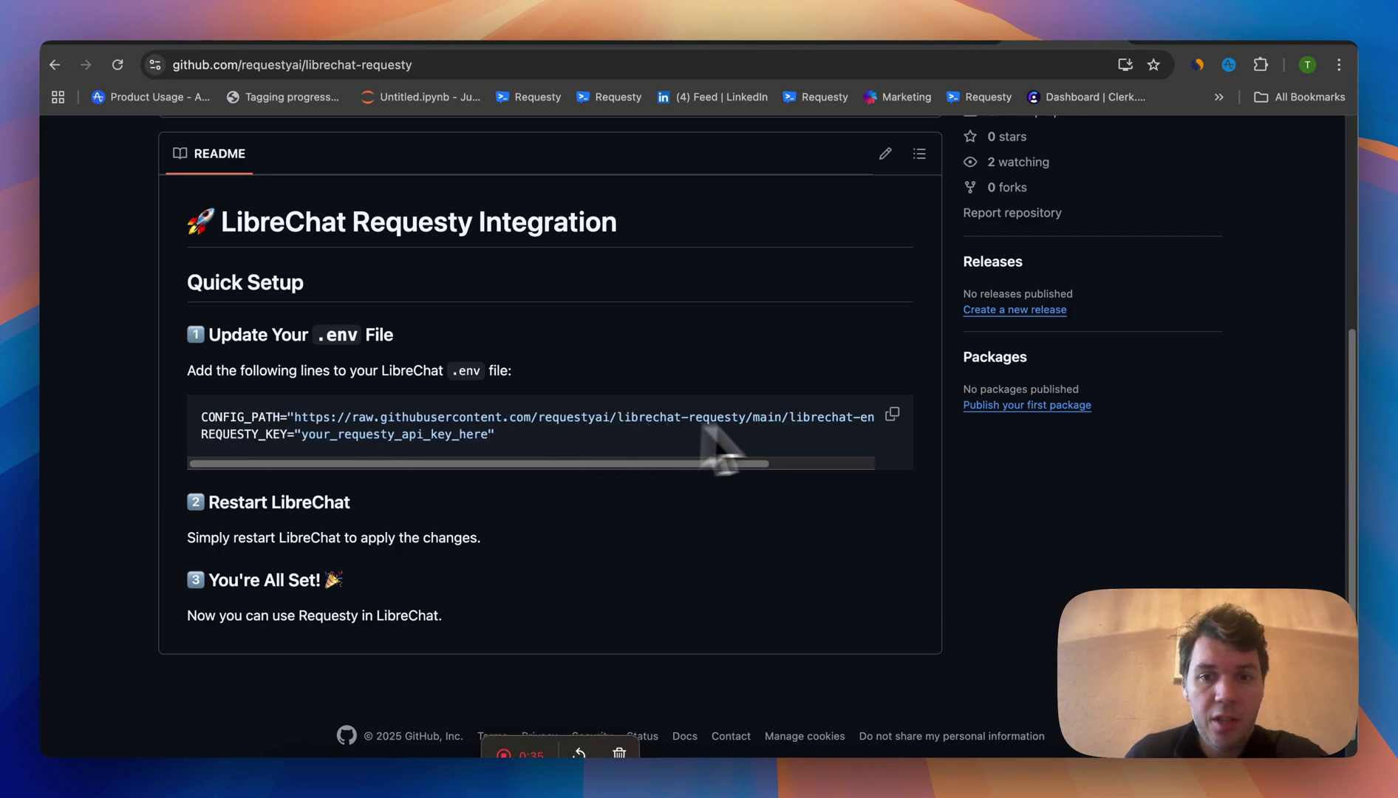
click(892, 415)
Replace the commented CONFIG_PATH line 55 in .env with the copied Requesty settings
key(super+Tab)
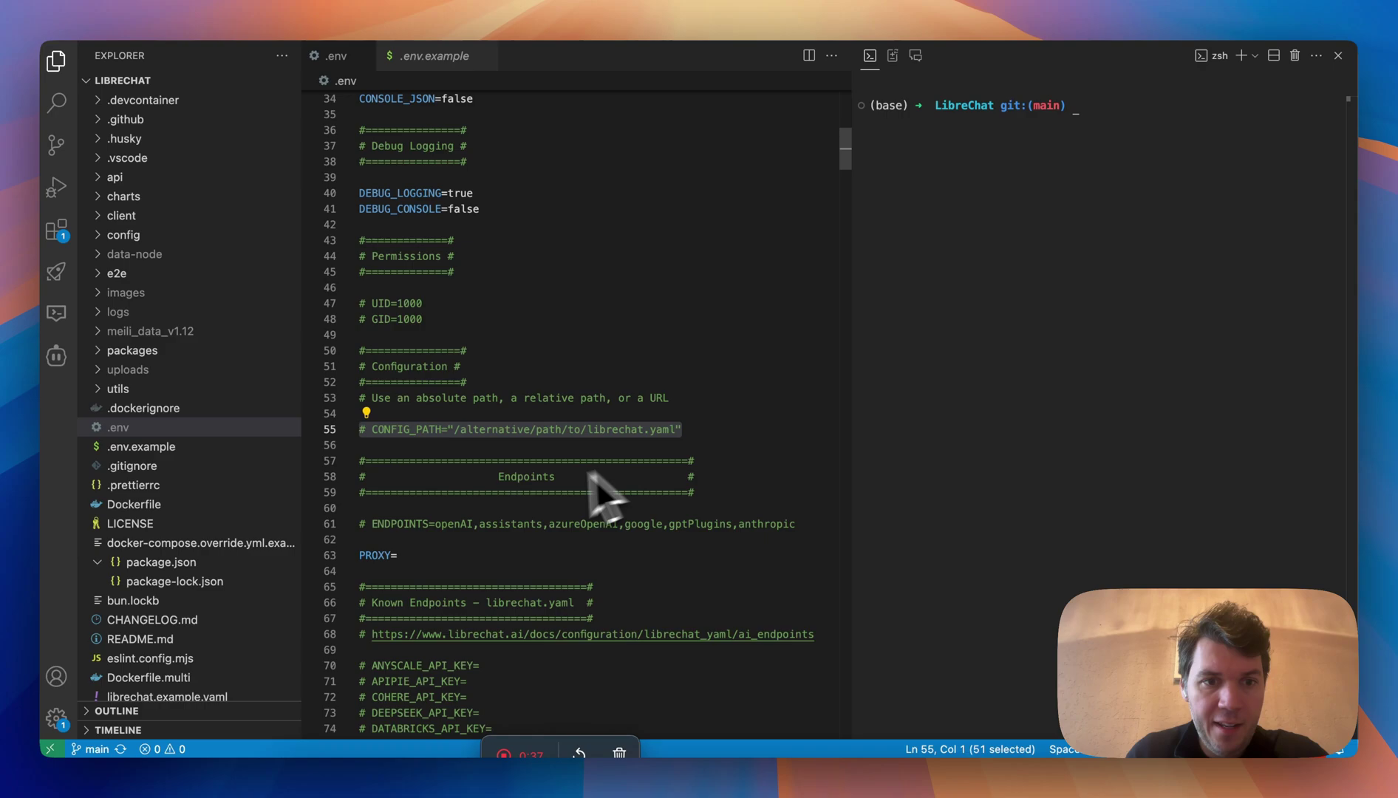
click(677, 430)
click(326, 434)
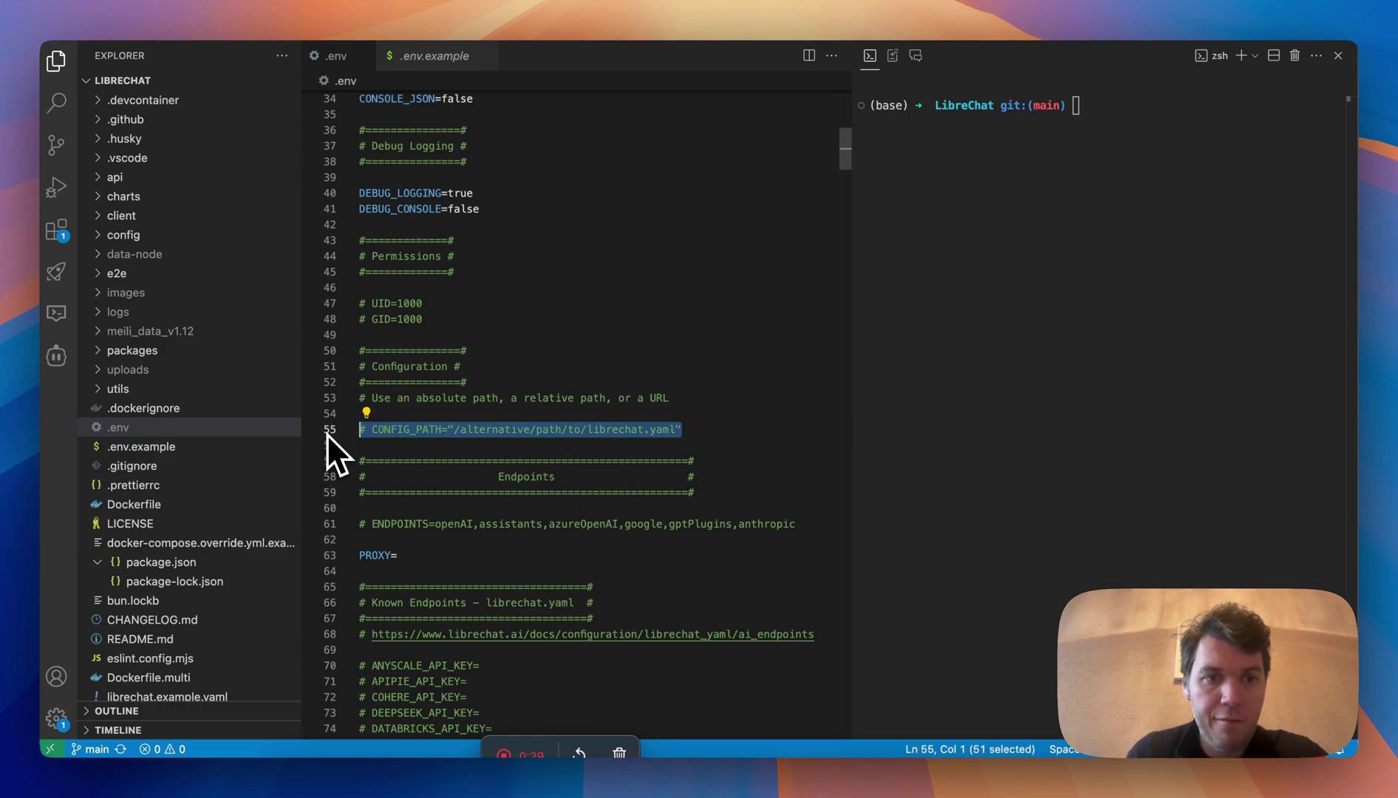
key(super+v)
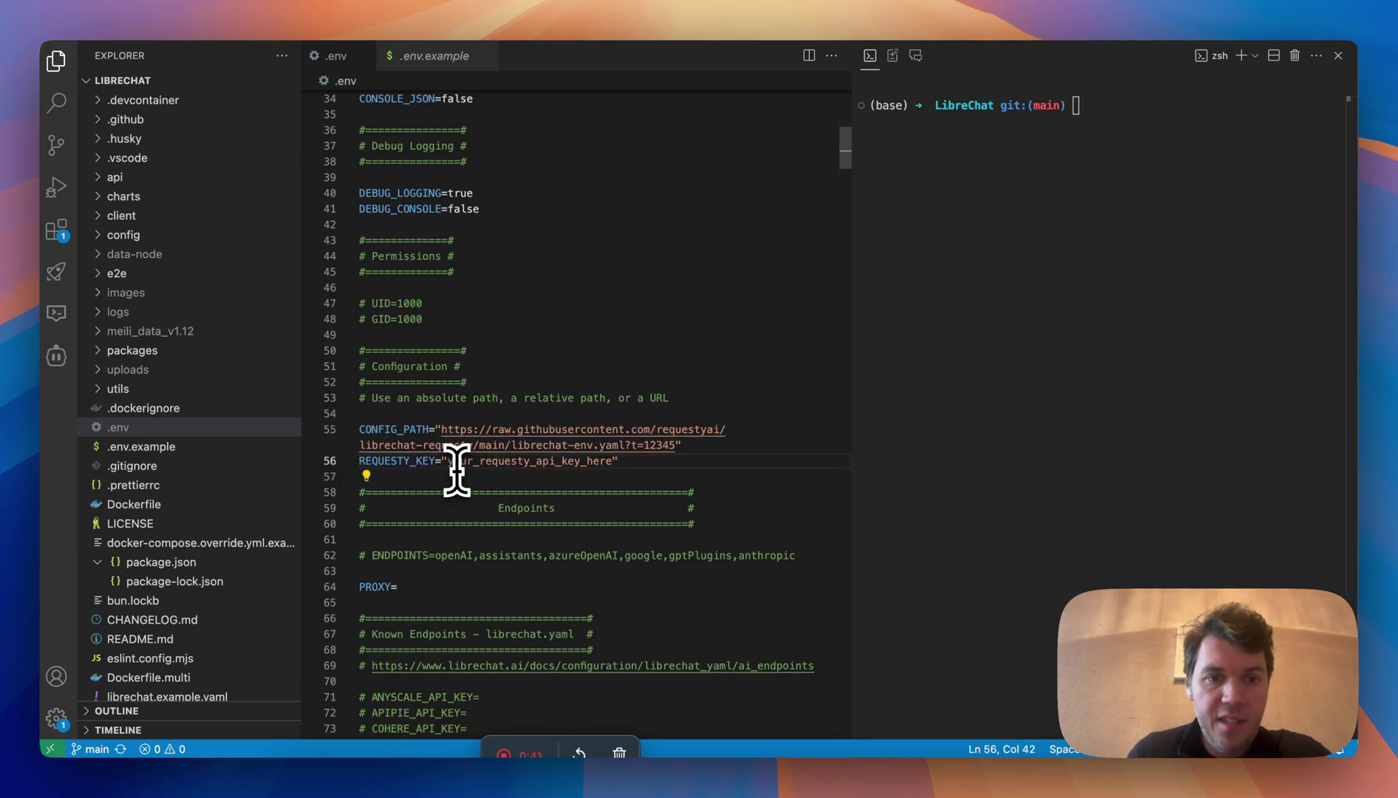
Select the REQUESTY_KEY placeholder and bring up Requesty's API Management page
drag(448, 460, 606, 460)
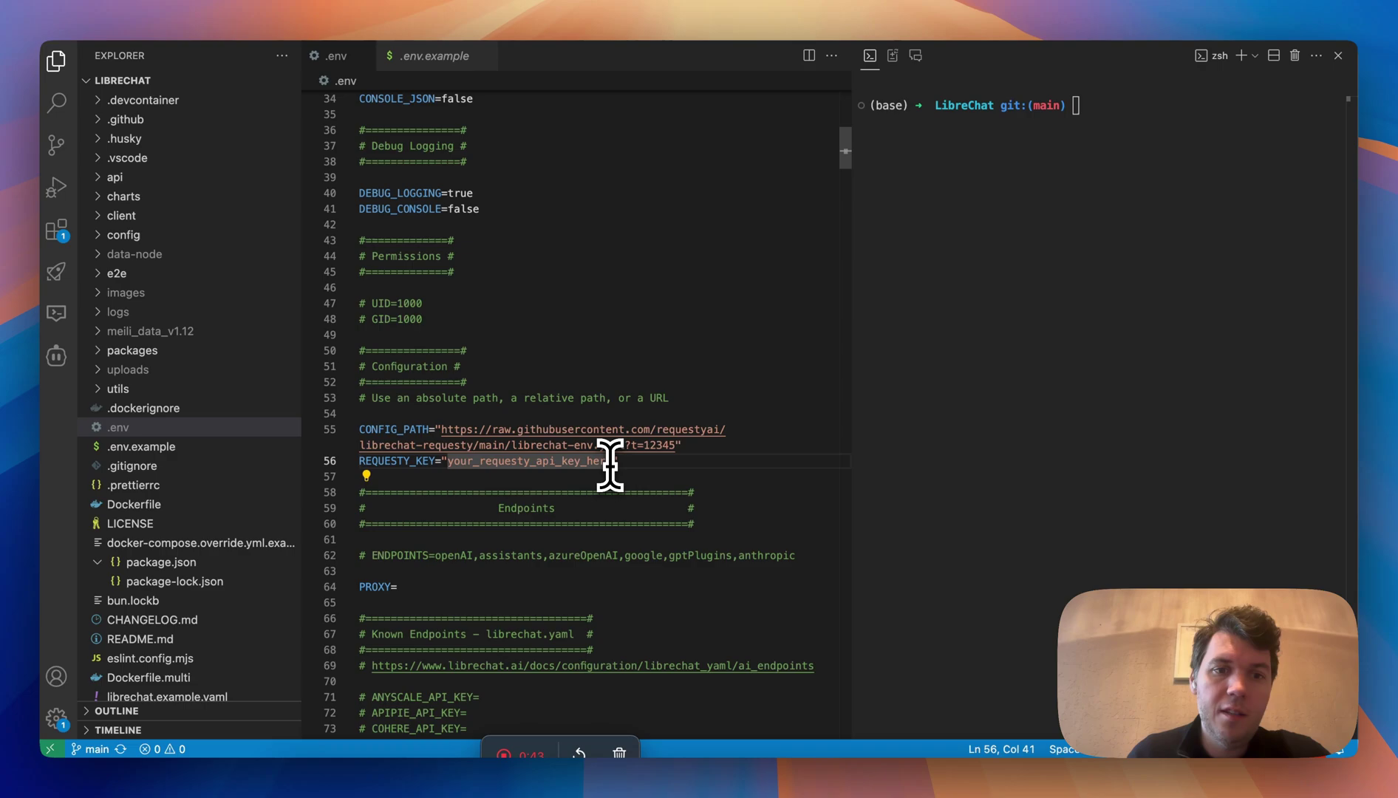
key(super+Tab)
key(super+grave)
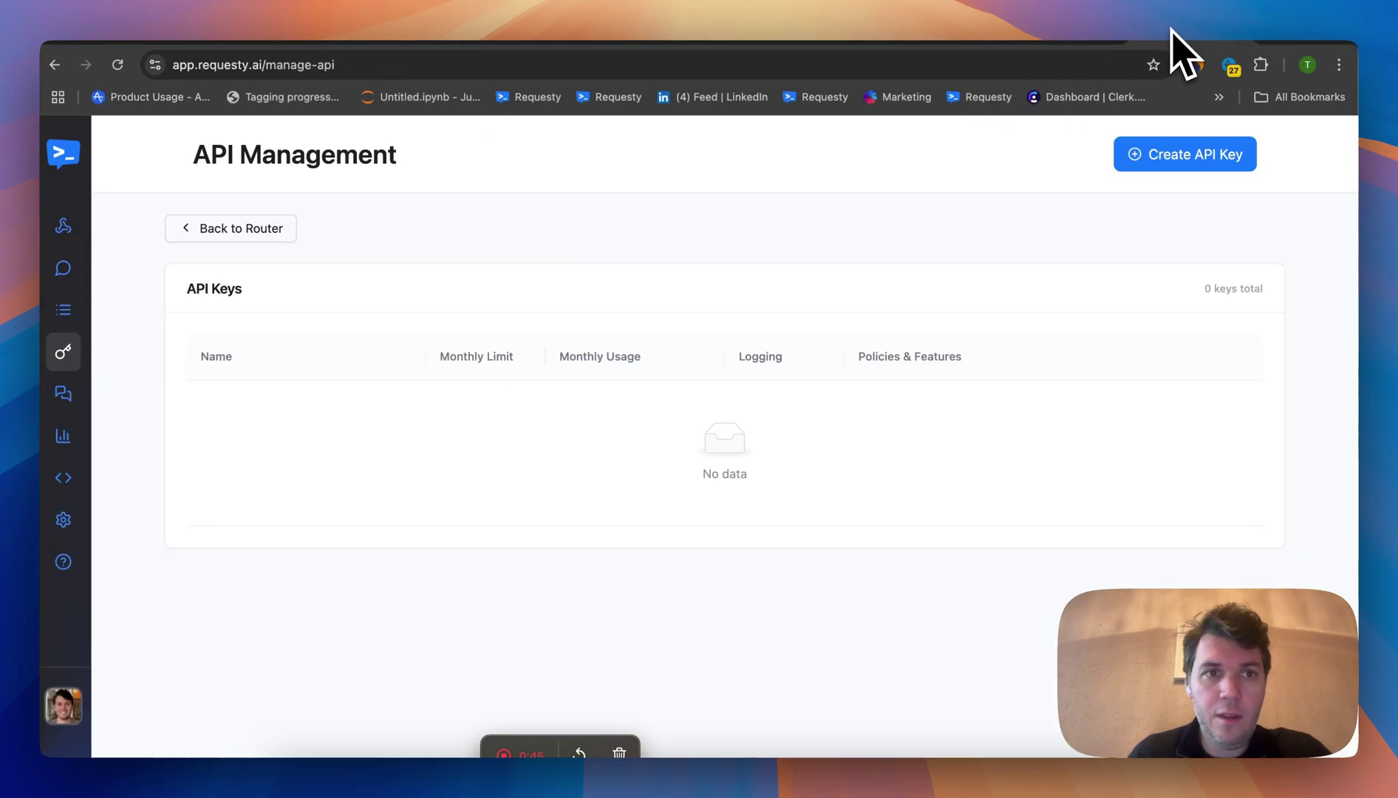
Create a Requesty API key named librechat and copy its value
click(1161, 157)
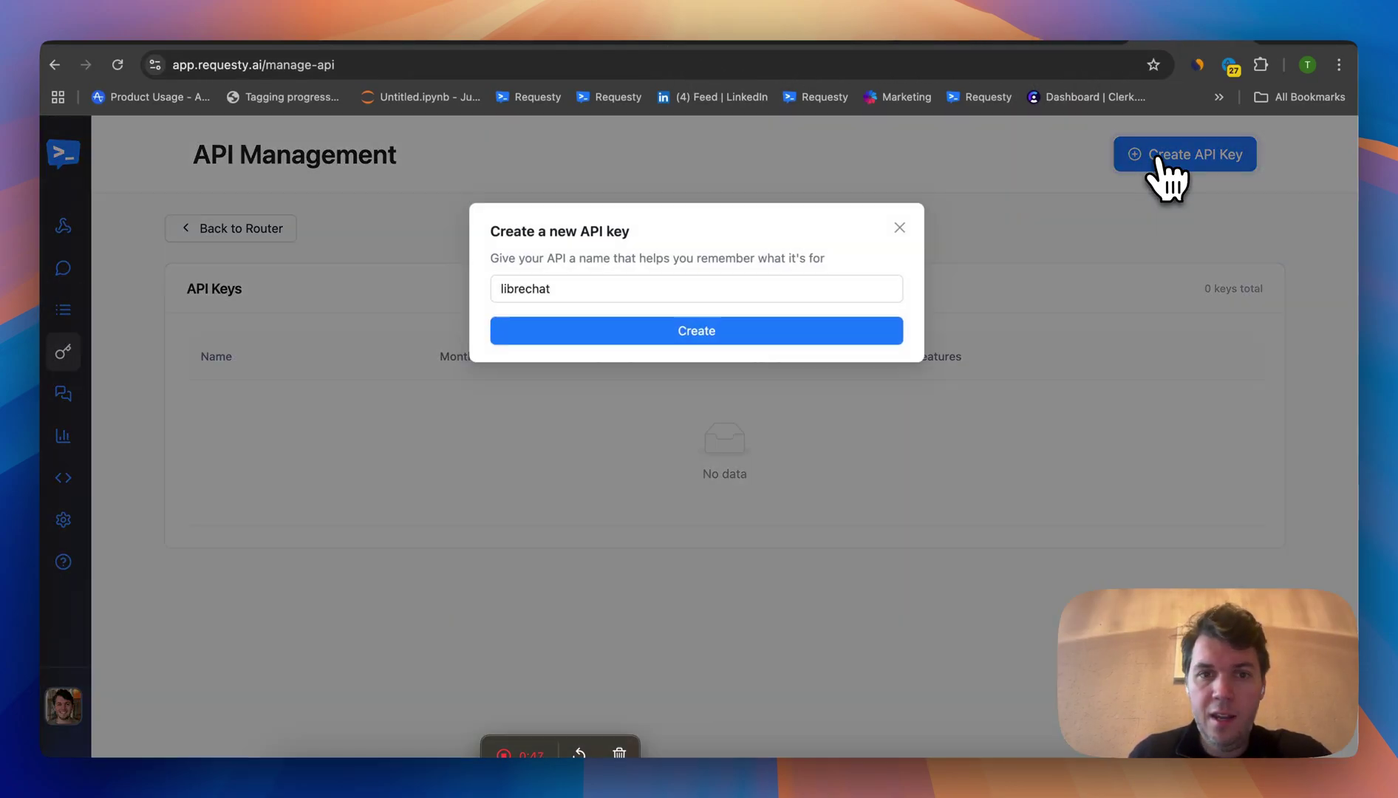
click(603, 291)
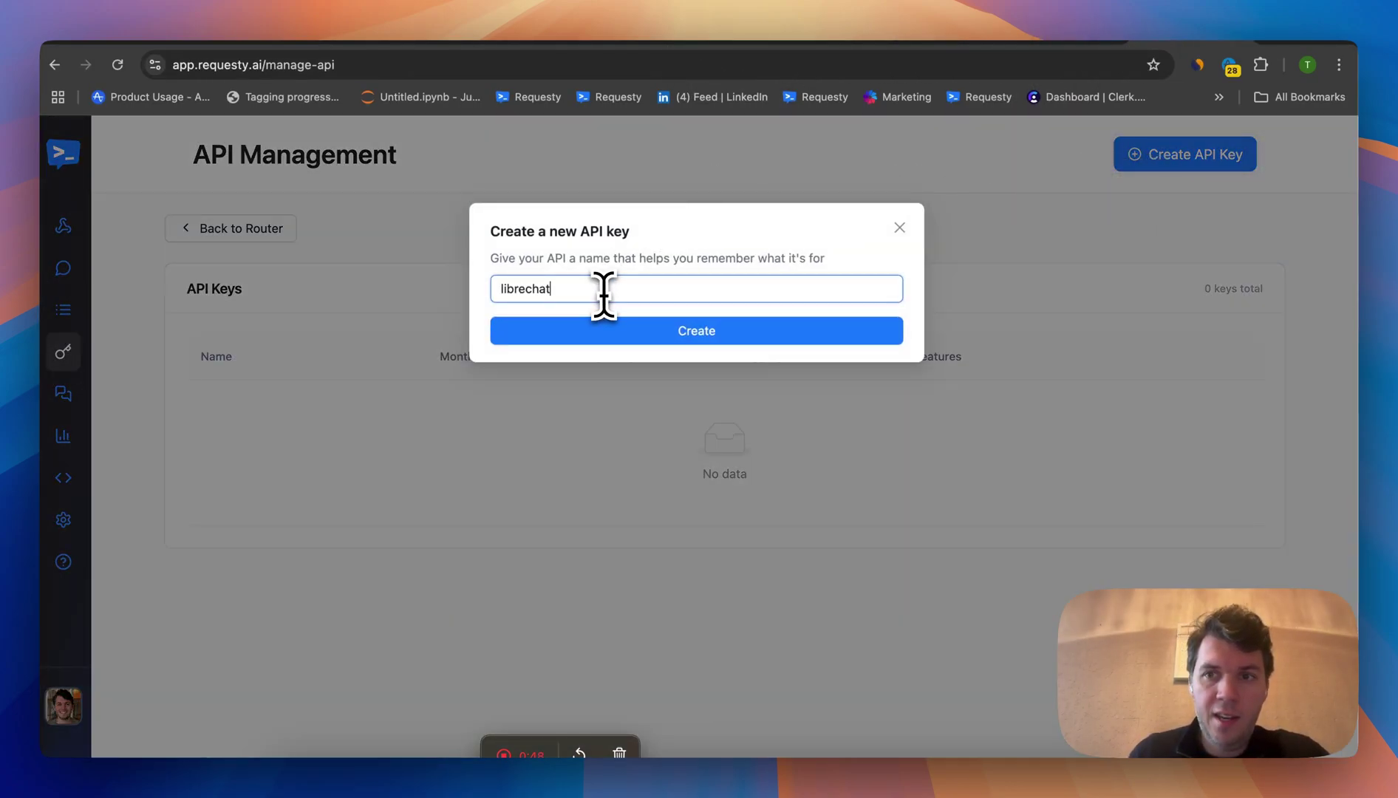
click(639, 331)
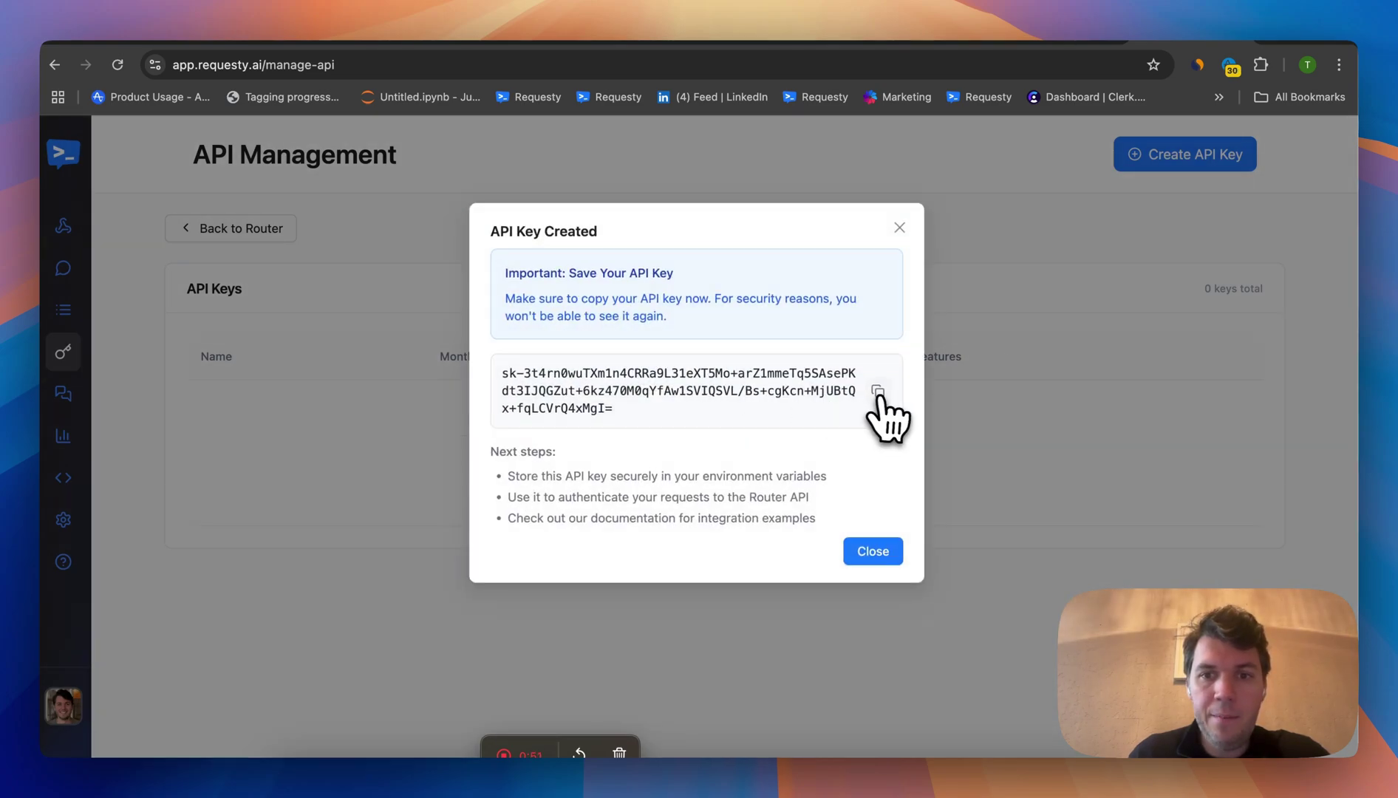
click(876, 394)
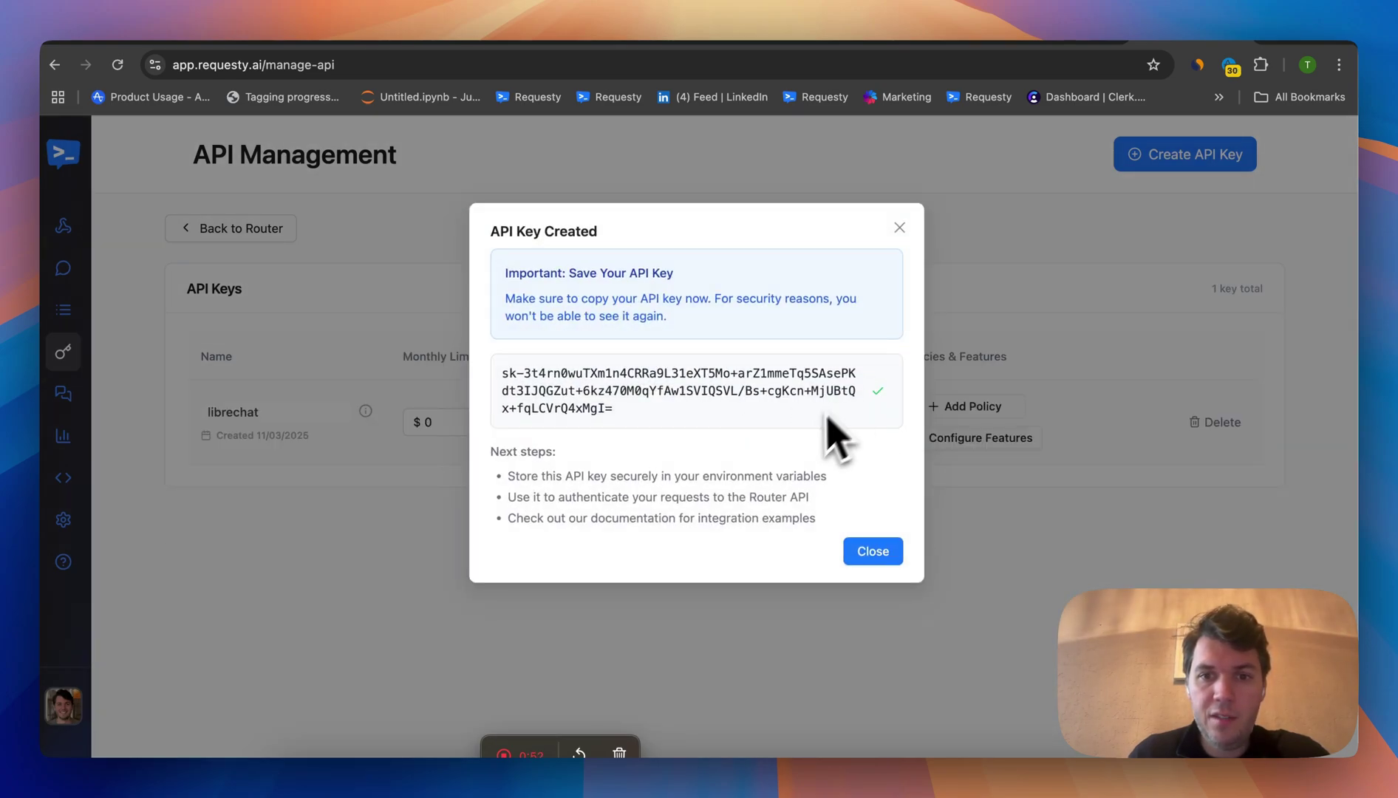
click(880, 553)
key(super+Tab)
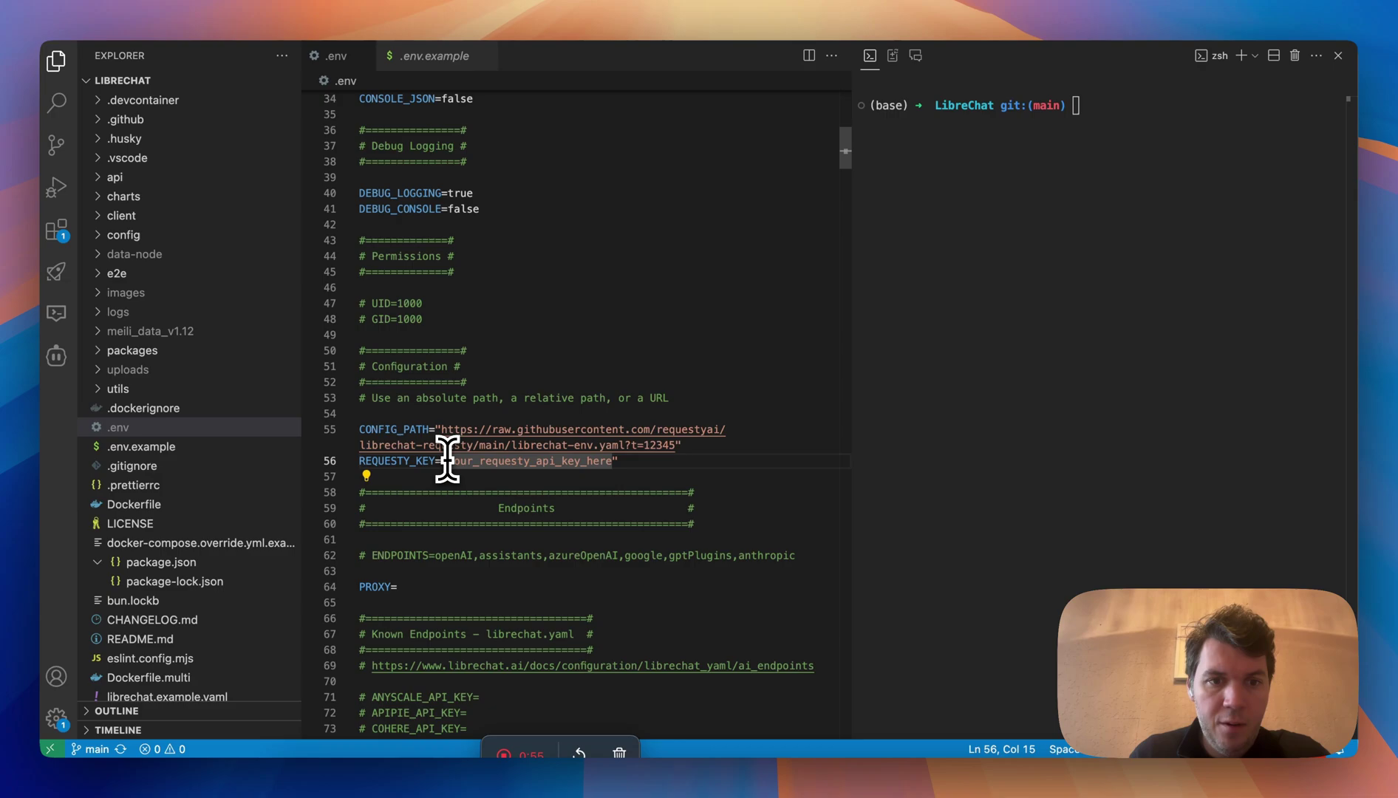
Paste the real sk- key into REQUESTY_KEY and start LibreChat on localhost:3080
drag(450, 460, 604, 460)
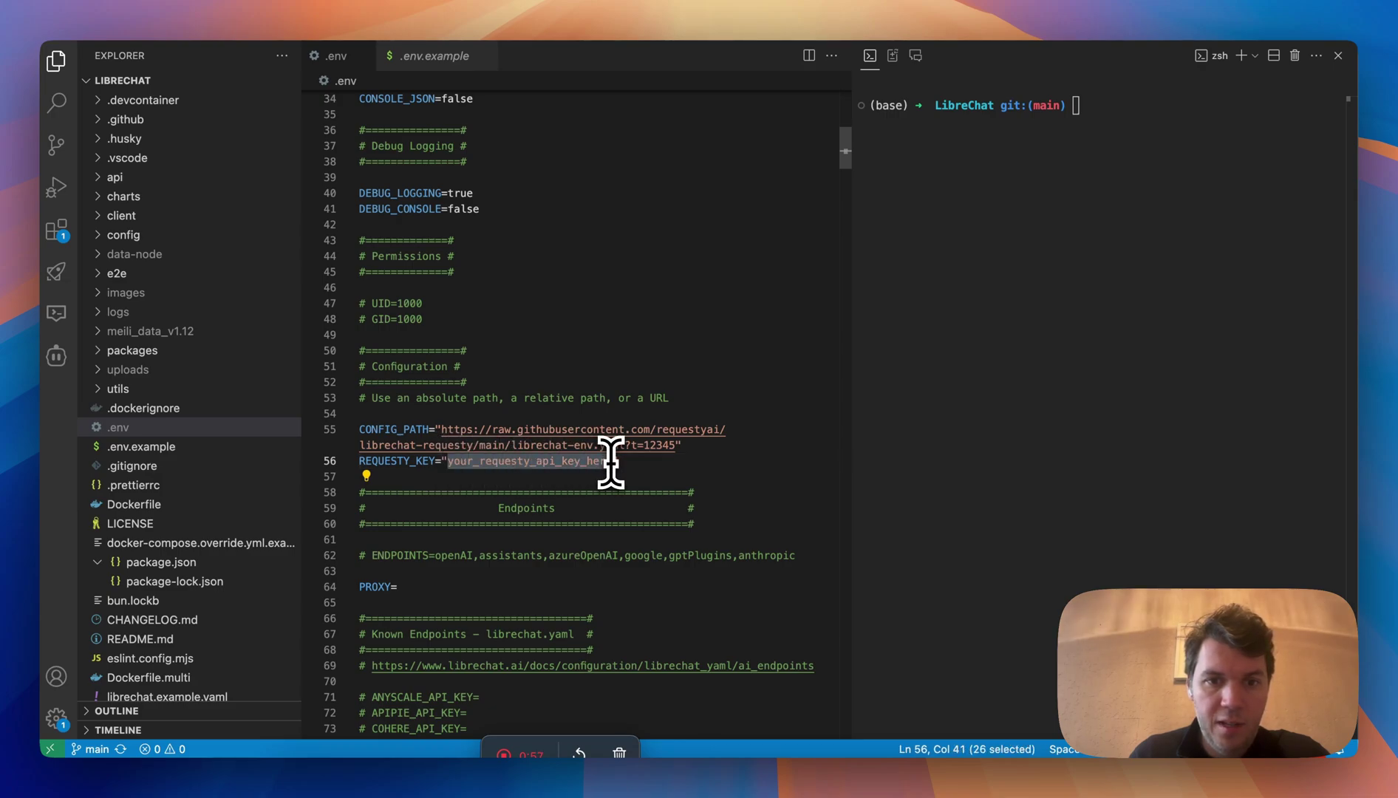
key(super+v)
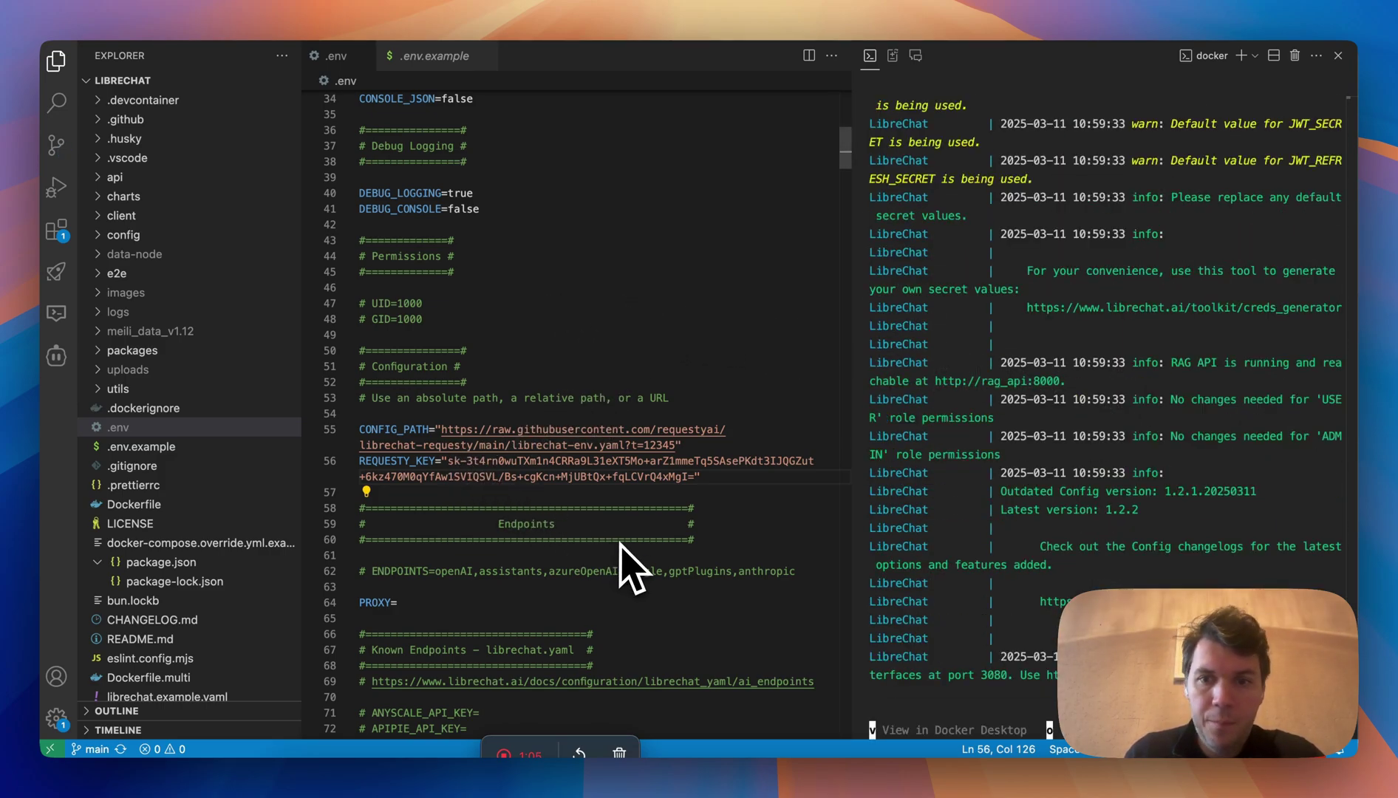
key(super+Tab)
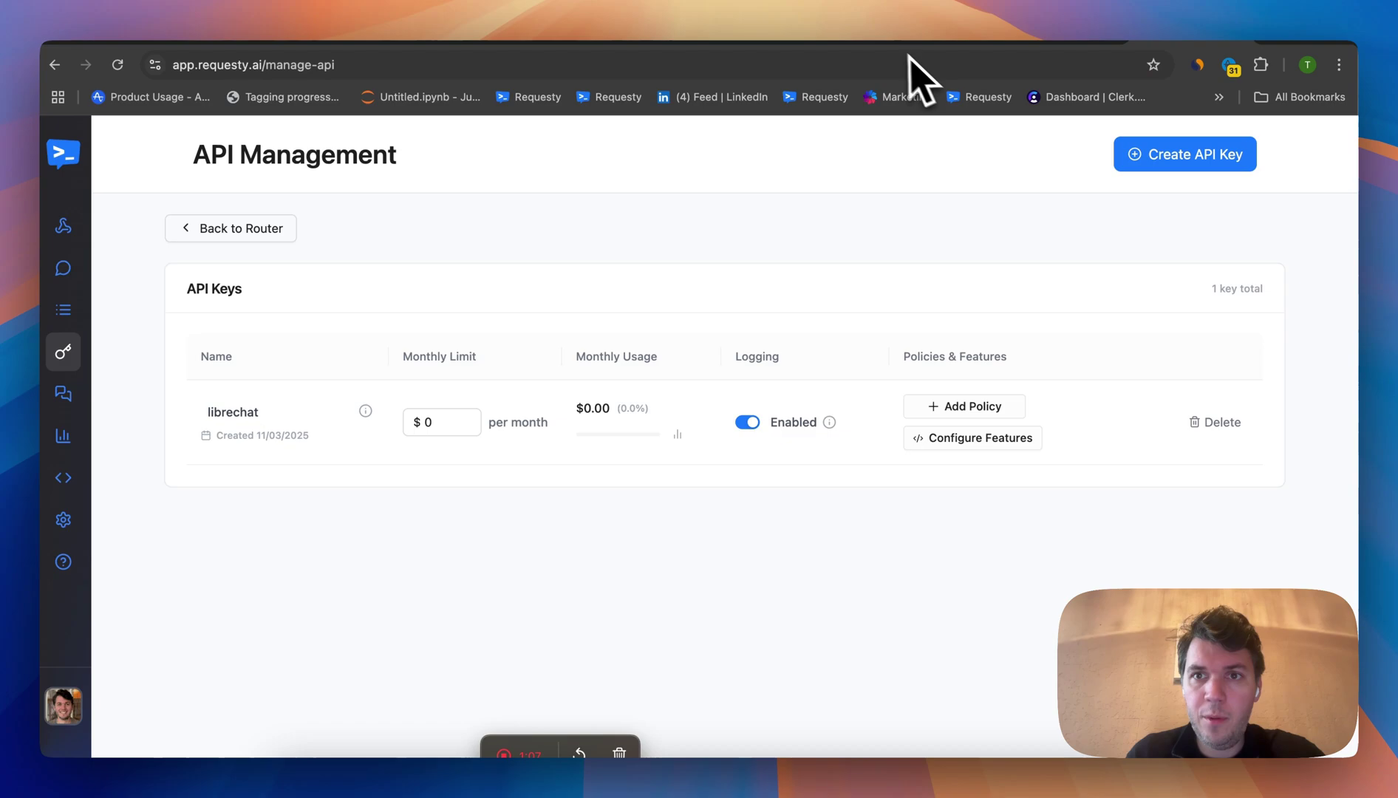
key(super+Tab)
key(super+Tab)
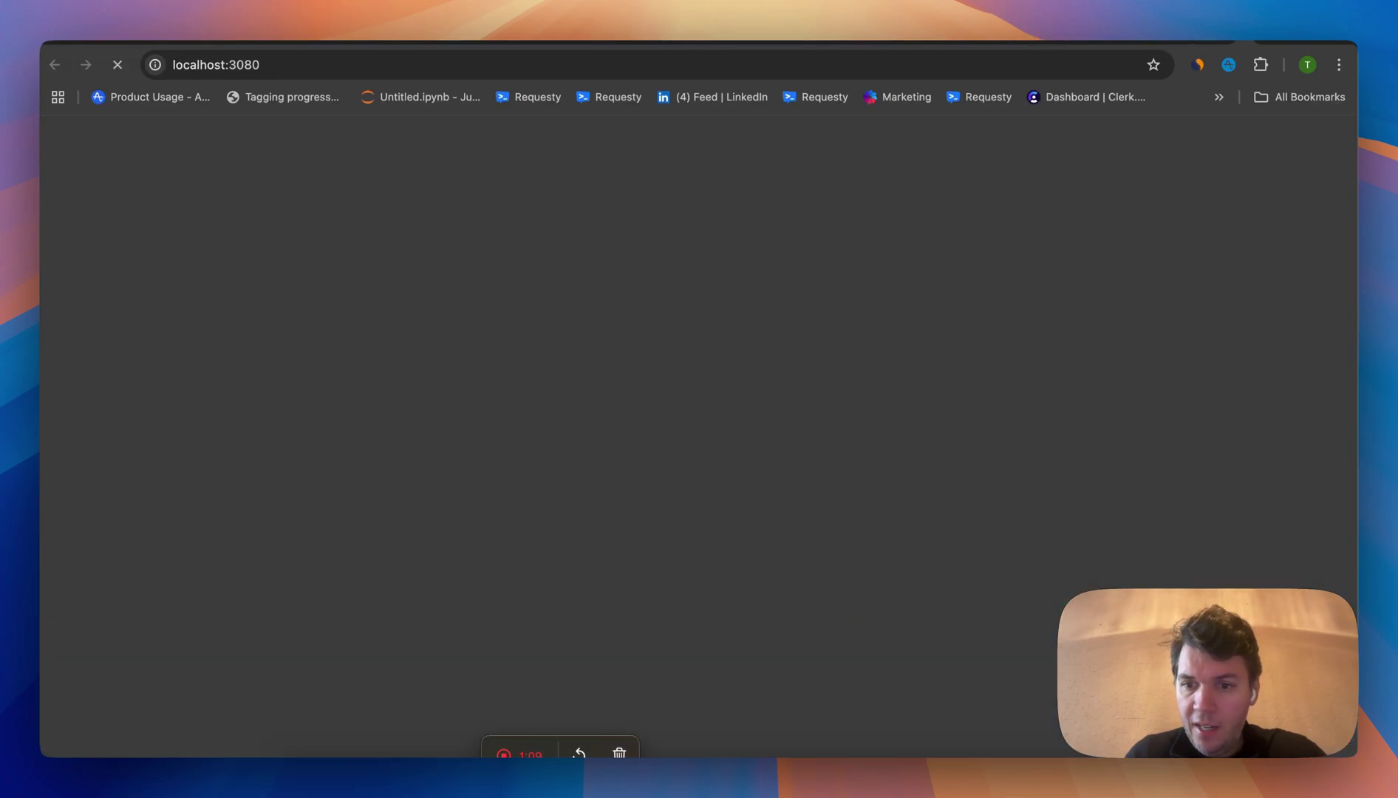
key(super+Tab)
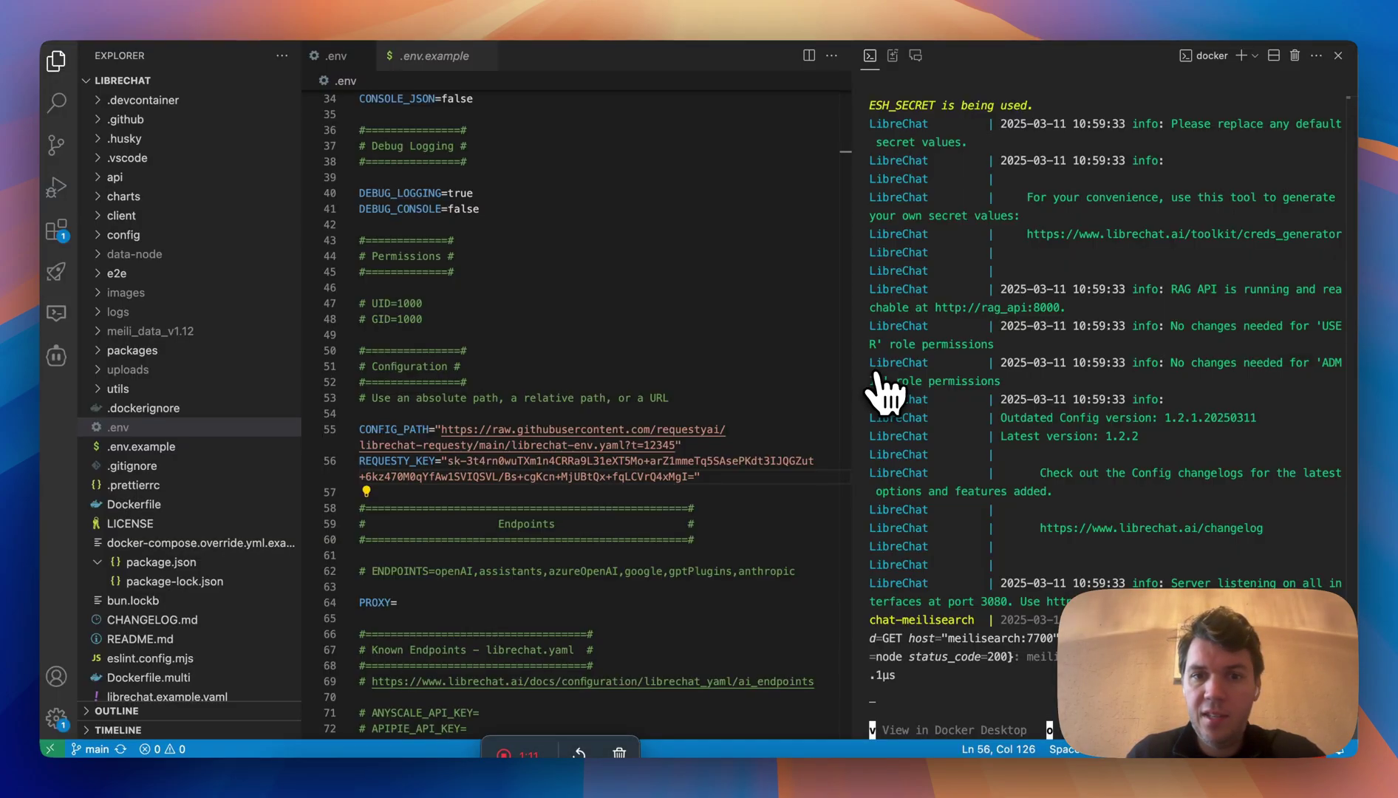
key(super+Tab)
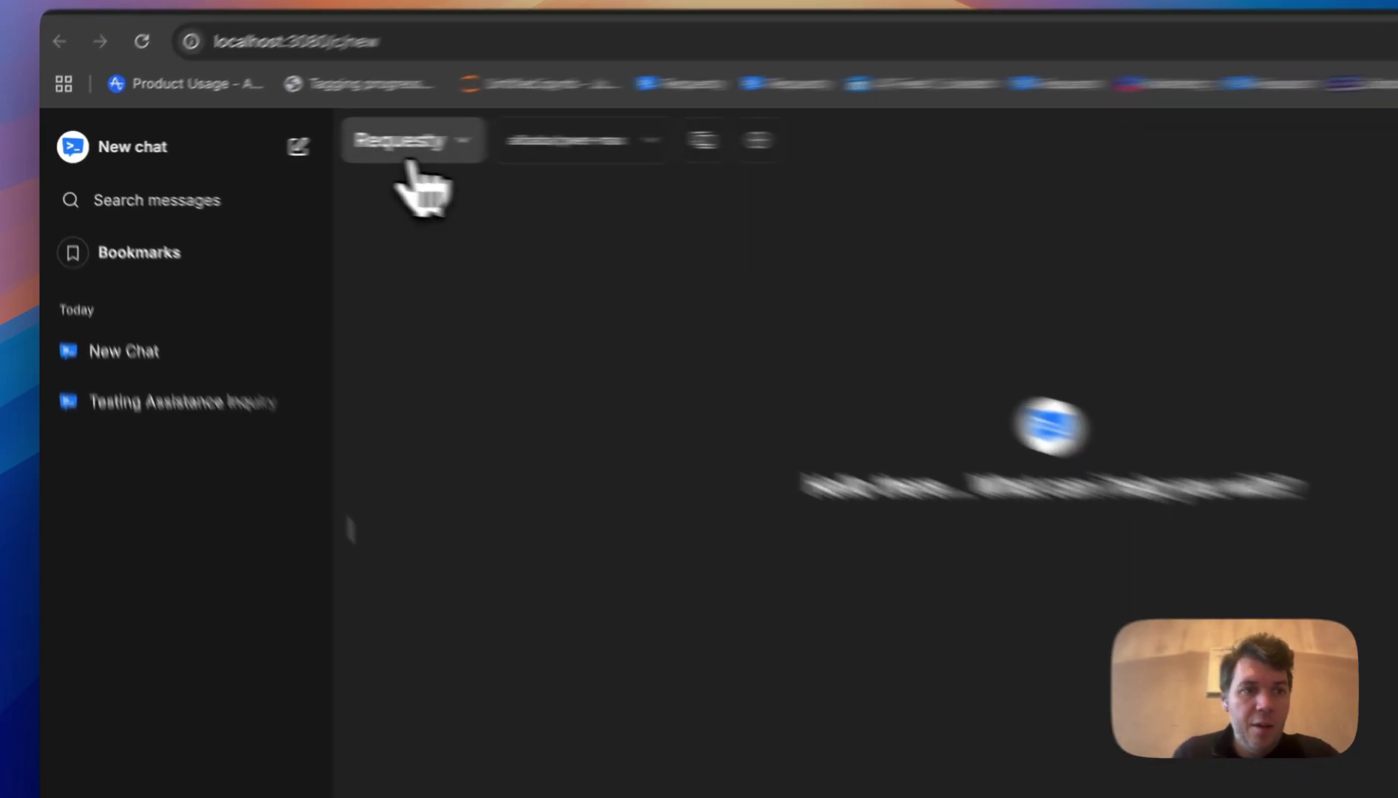
Choose google/gemini-2.0-flash-001 as the Requesty model and send 'hello'
click(319, 143)
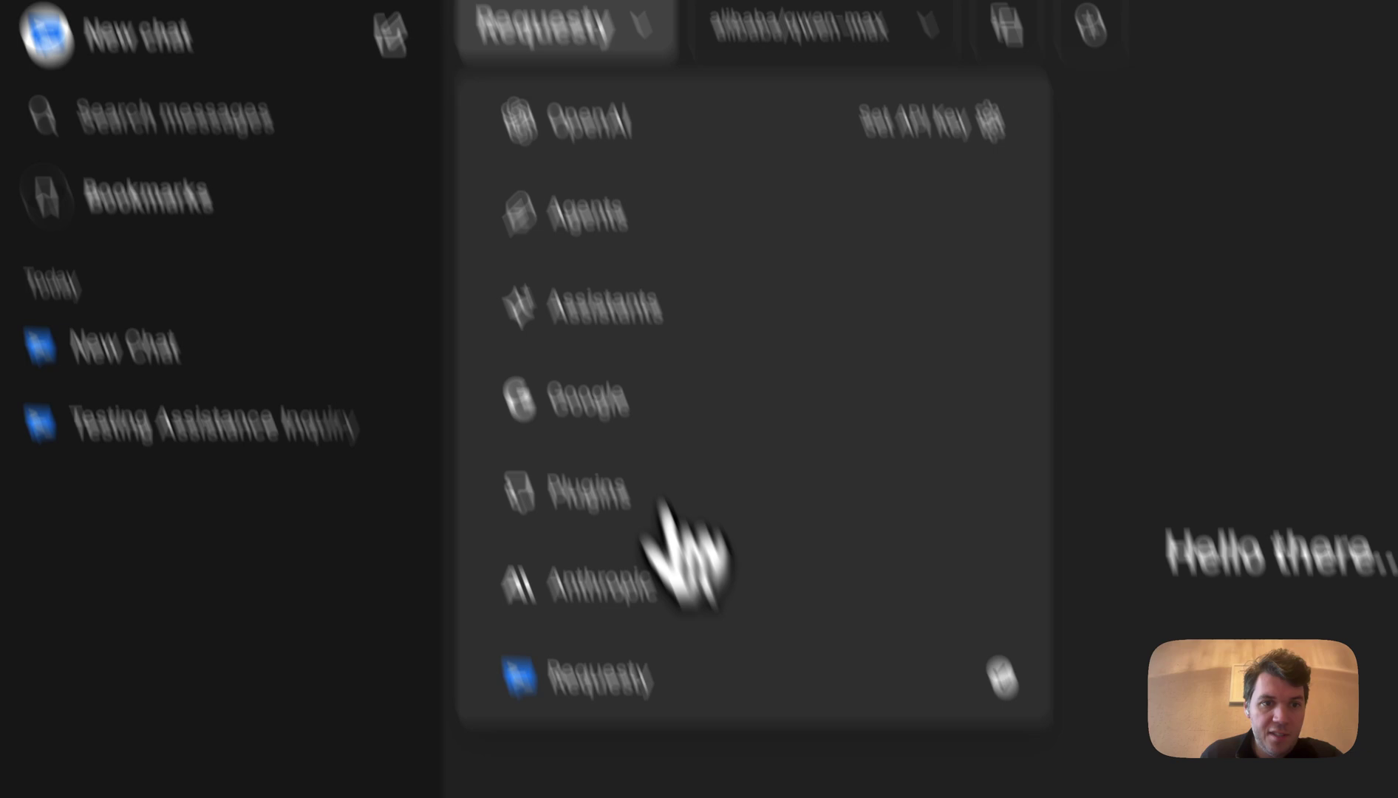
click(905, 422)
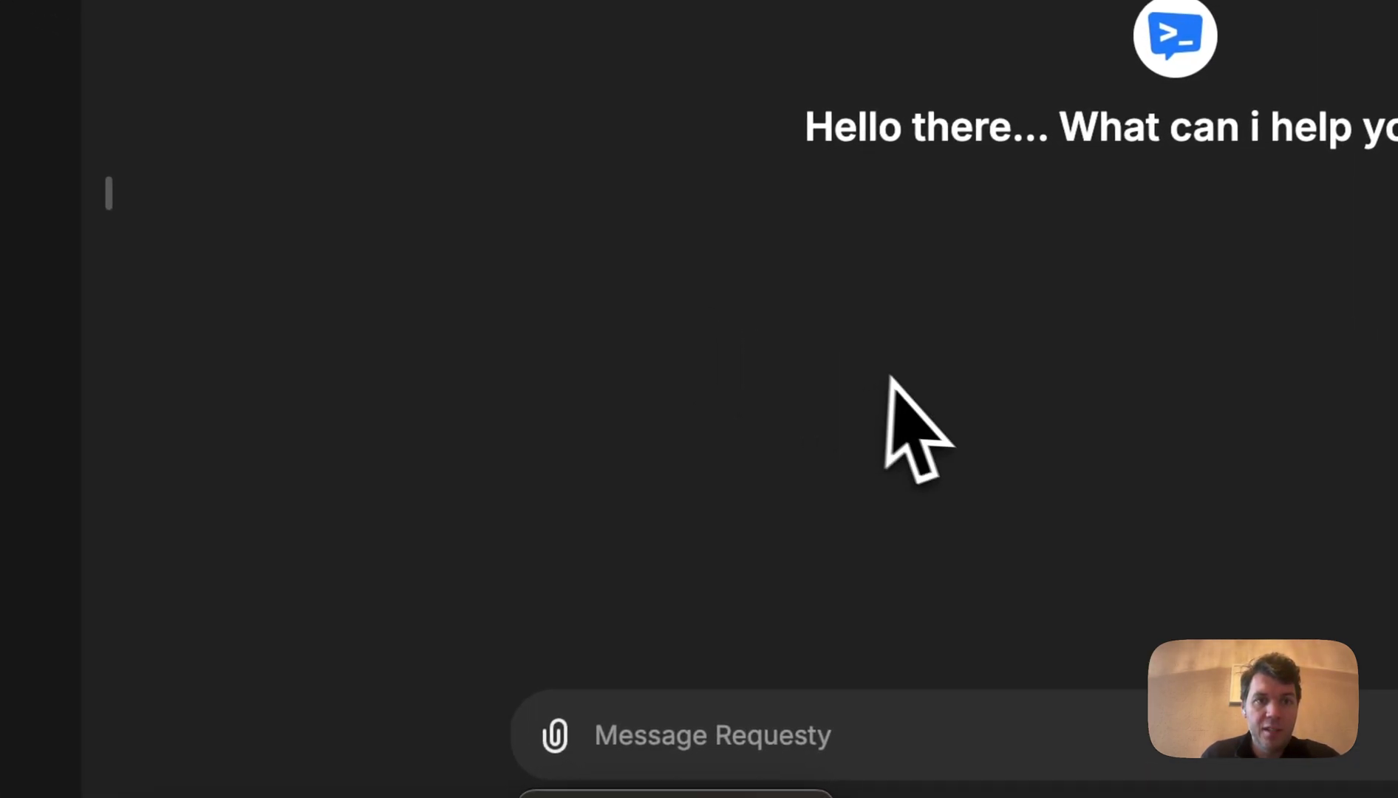
click(608, 164)
scroll(704, 656, down, 5)
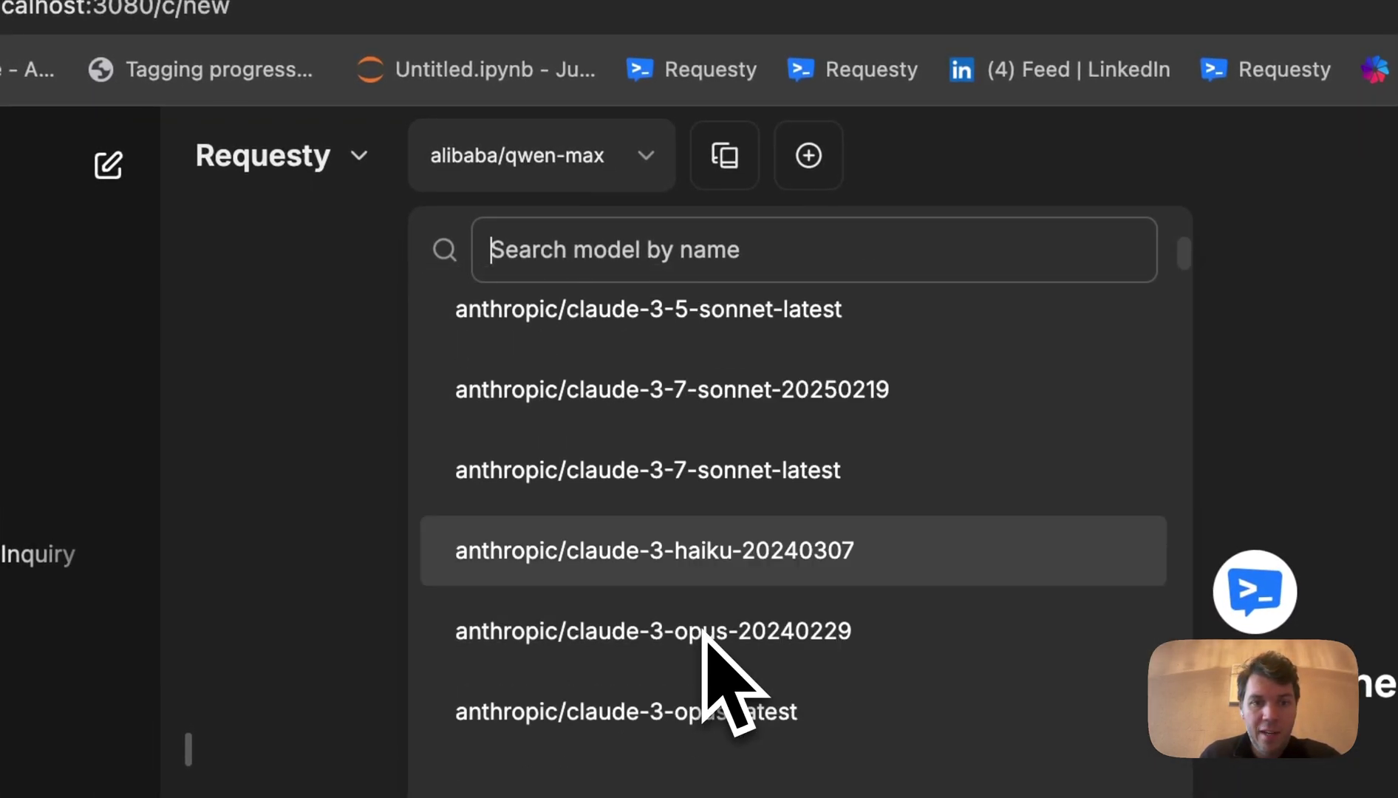
scroll(704, 656, down, 5)
scroll(704, 645, down, 5)
scroll(705, 640, down, 5)
scroll(535, 388, up, 2)
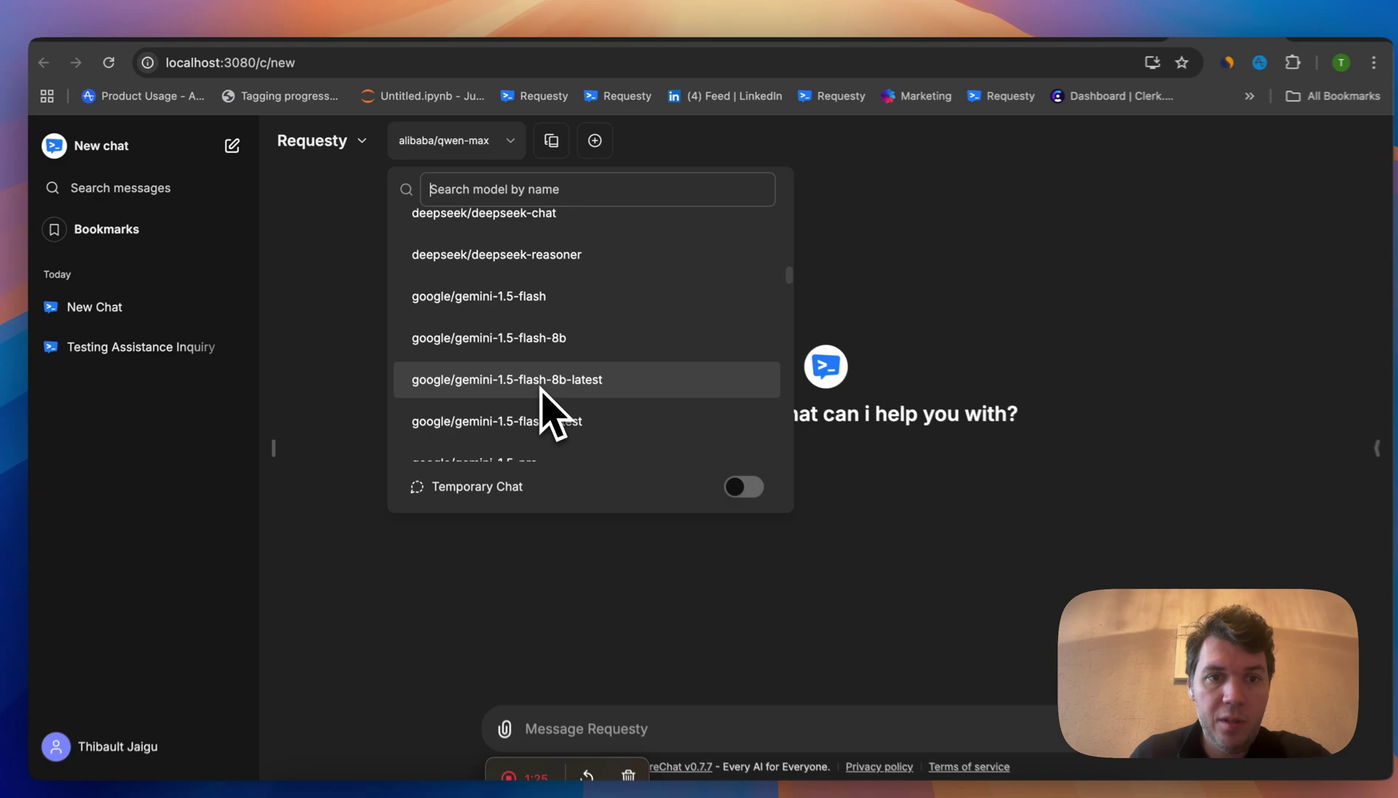
scroll(535, 388, down, 1)
scroll(537, 392, down, 1)
scroll(537, 388, down, 2)
scroll(546, 399, down, 1)
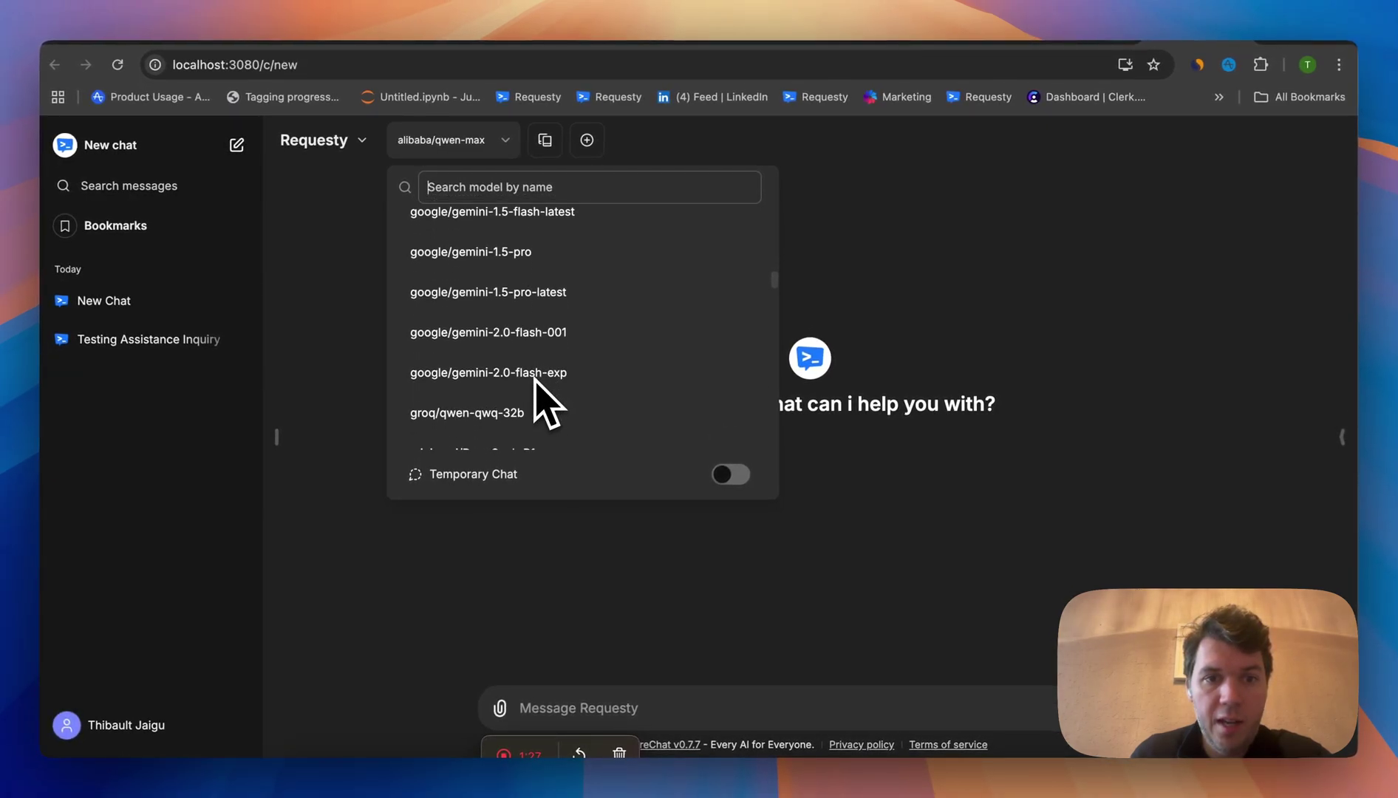
double_click(553, 348)
click(754, 547)
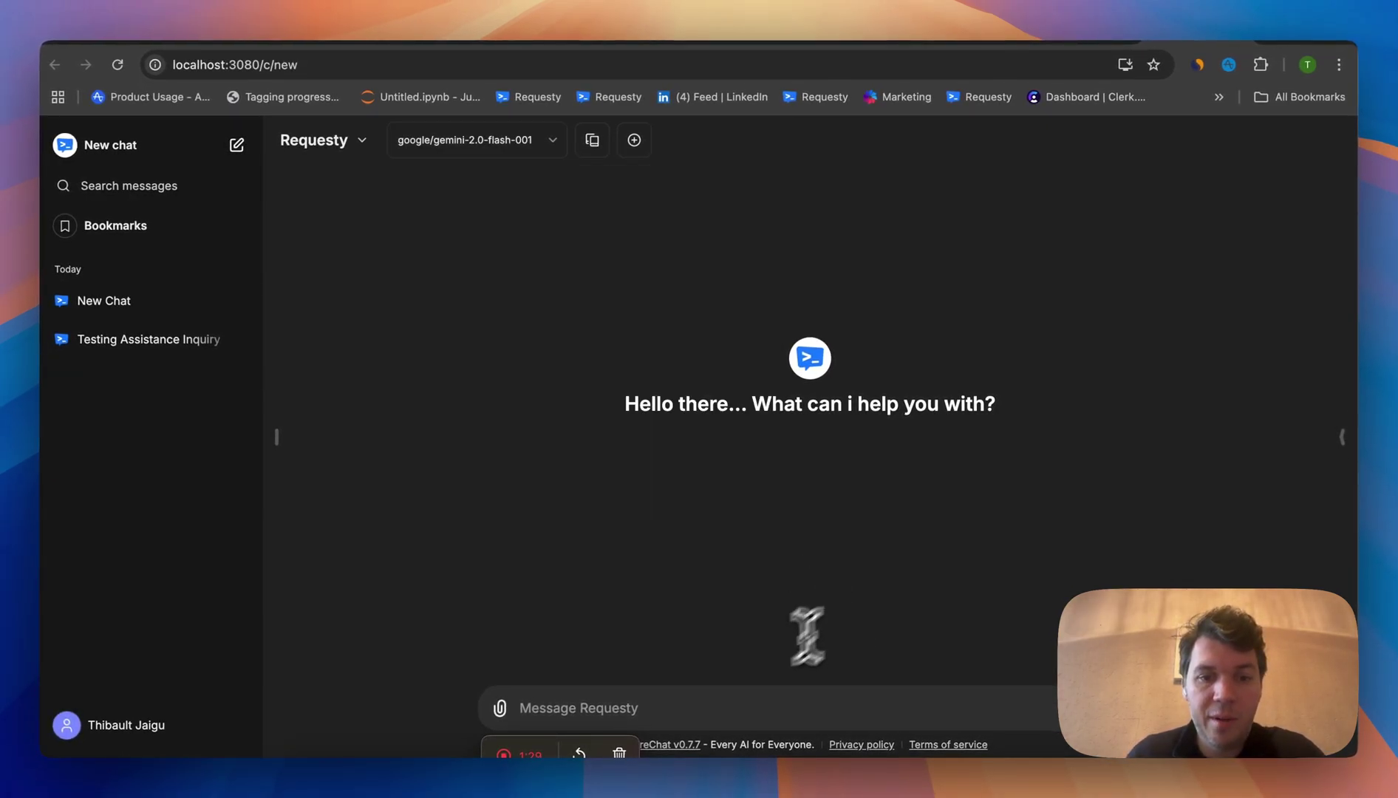
click(687, 713)
text(helo)
key(Return)
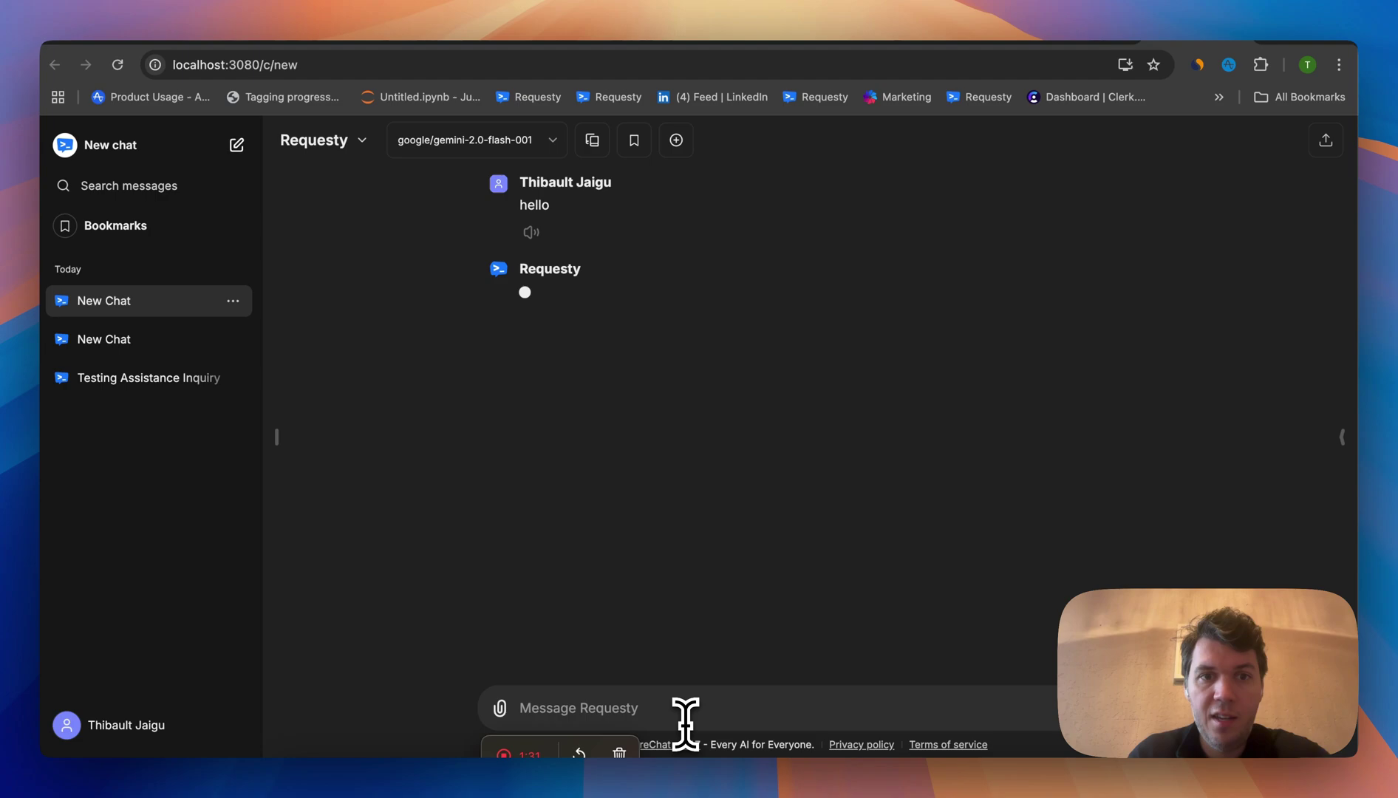